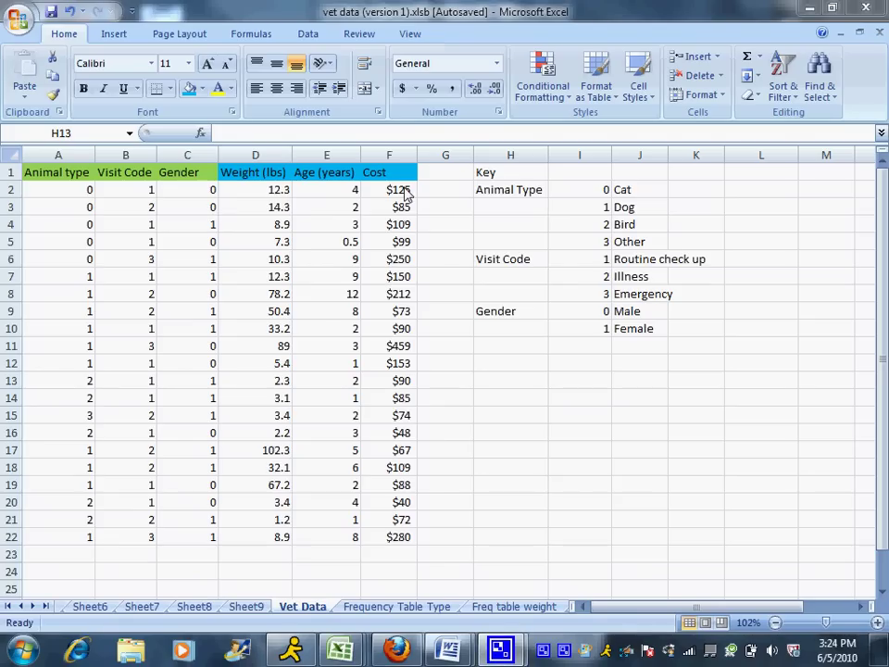
Step: Enter the row labels Cat, Dog, Birds and Other down H14:H17
click(508, 397)
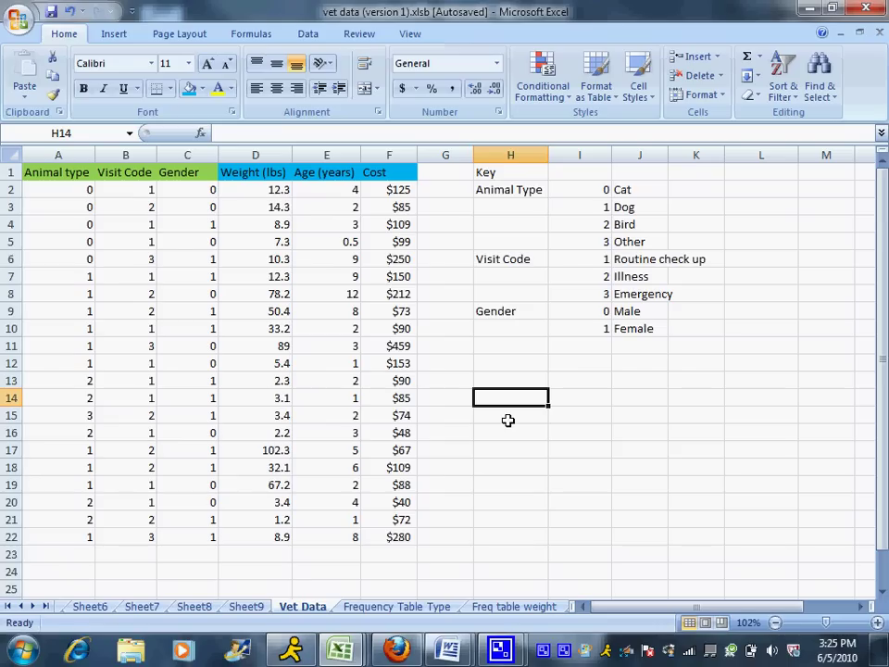
click(508, 421)
click(504, 400)
text(Cat)
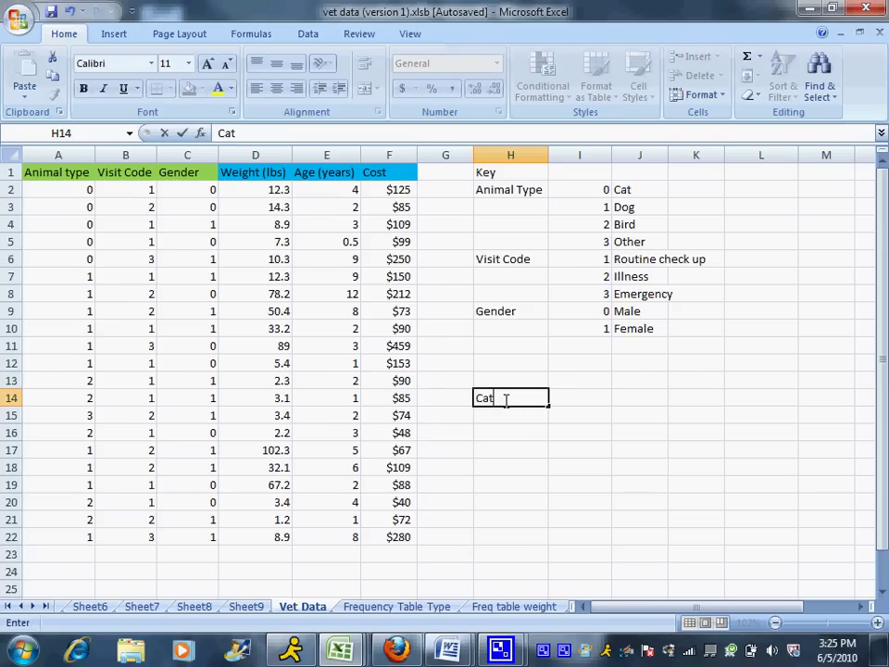
key(Return)
text(Dog)
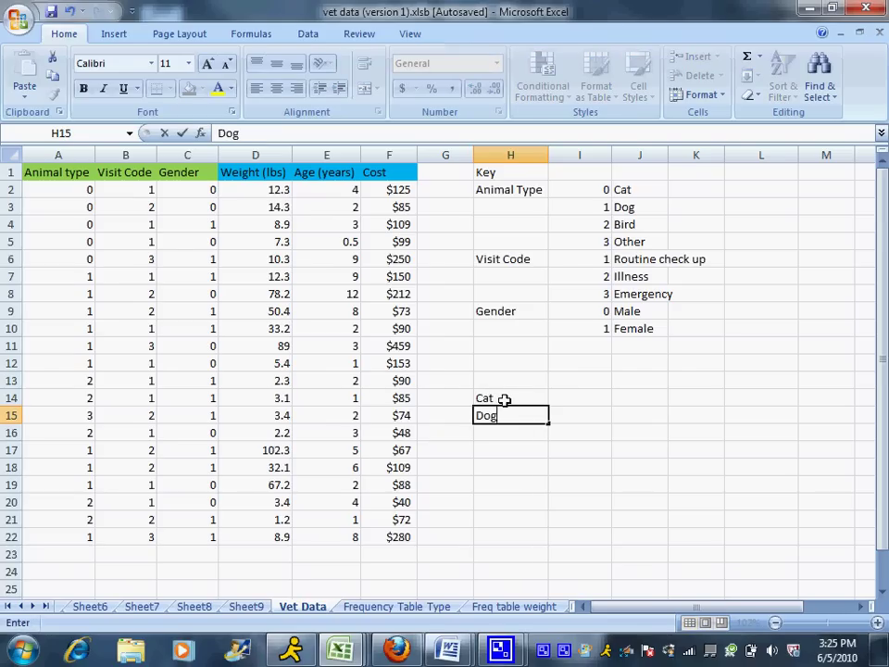
key(Return)
text(Birds)
key(Return)
text(Other)
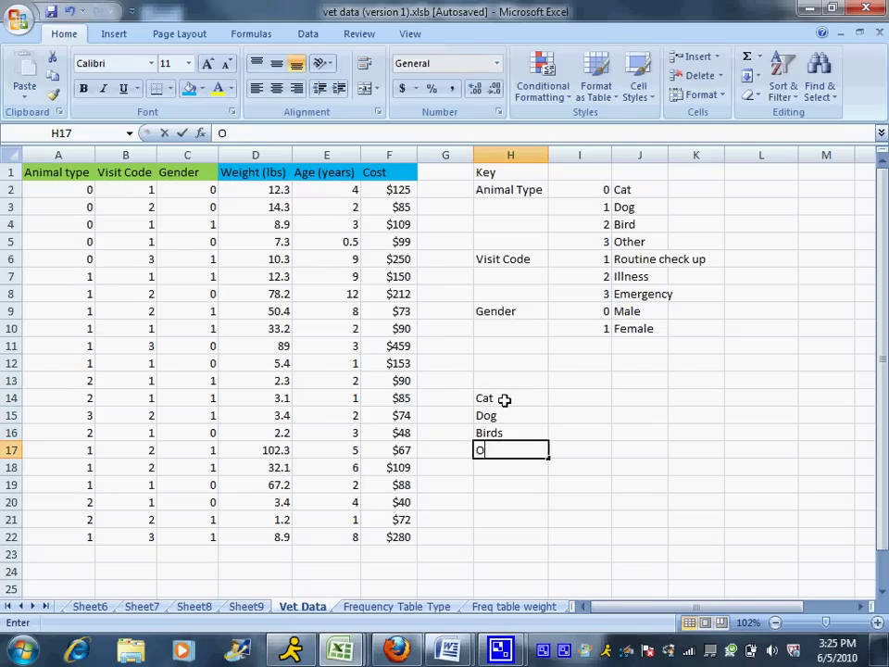
Step: Add the column headings Male in I13 and Females in J13
click(566, 380)
text(Male)
key(Tab)
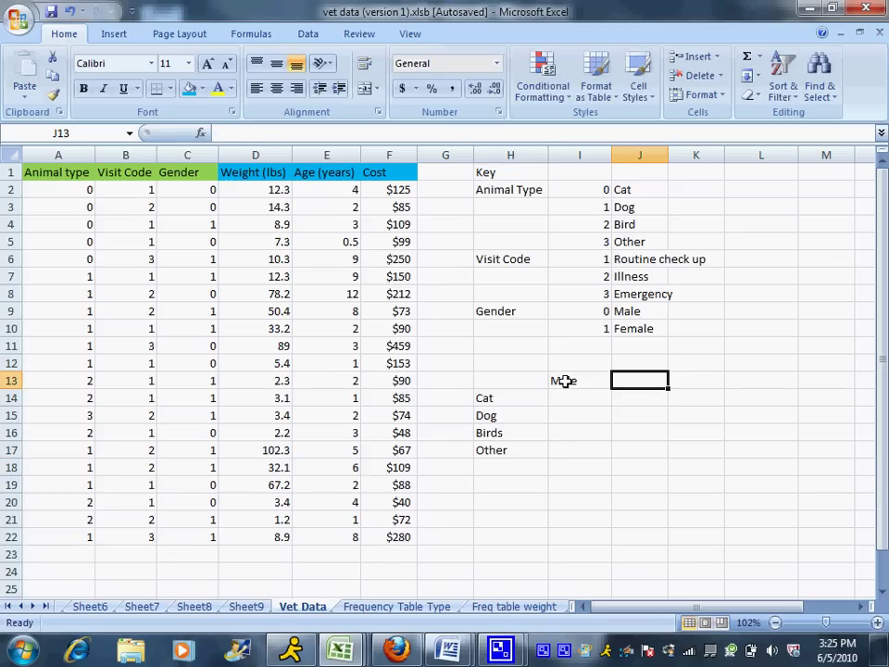
text(Femarl)
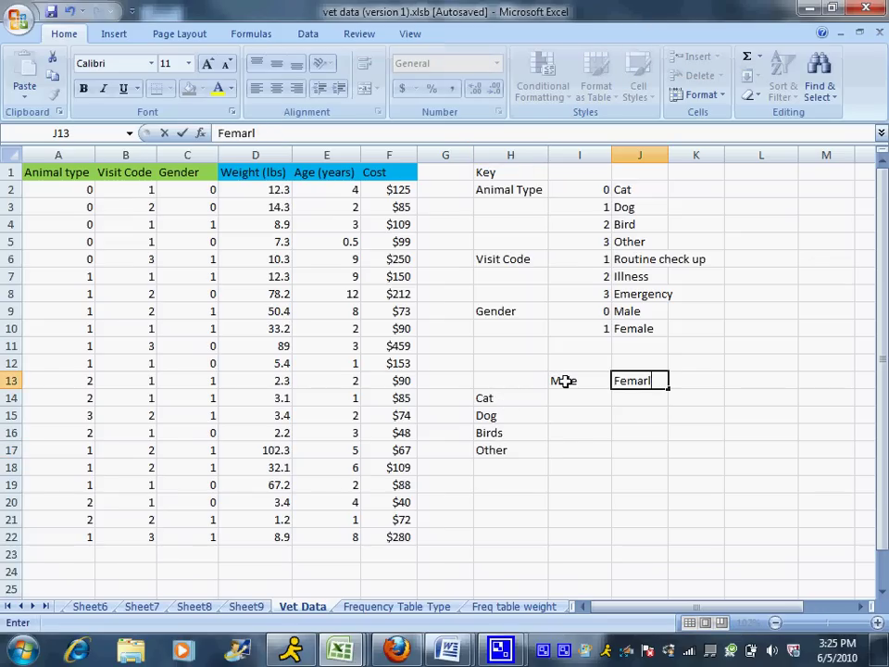
key(BackSpace)
key(BackSpace)
text(les)
key(Return)
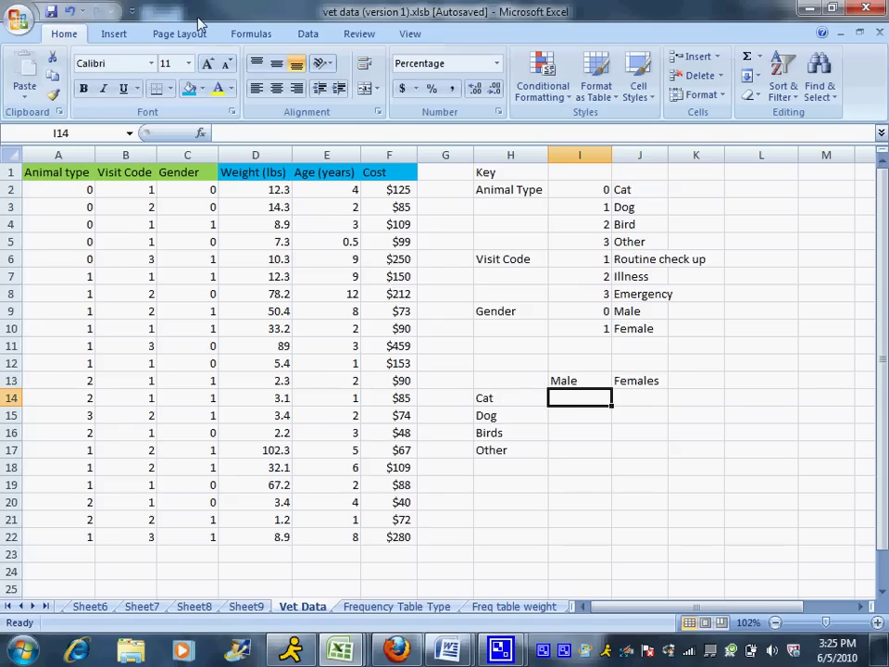
Step: Find COUNTIFS through the Formulas tab function search for the Male–Cat cell
click(254, 37)
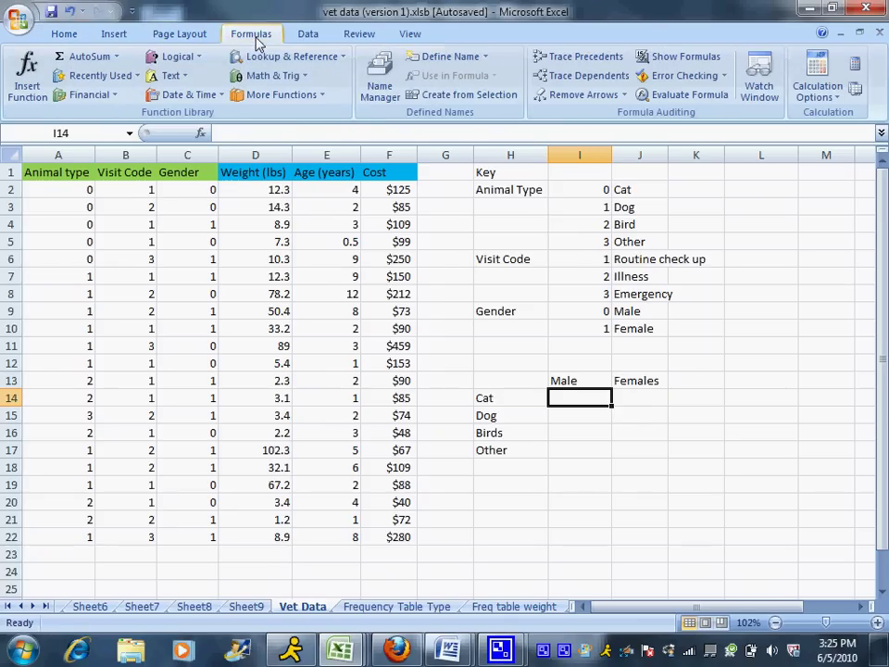
click(27, 72)
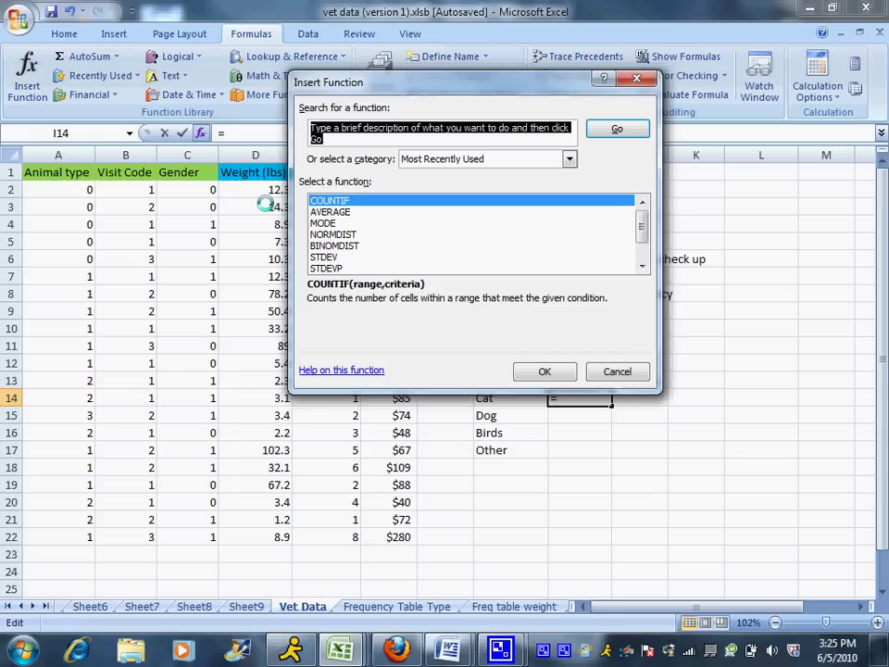
text(countifs)
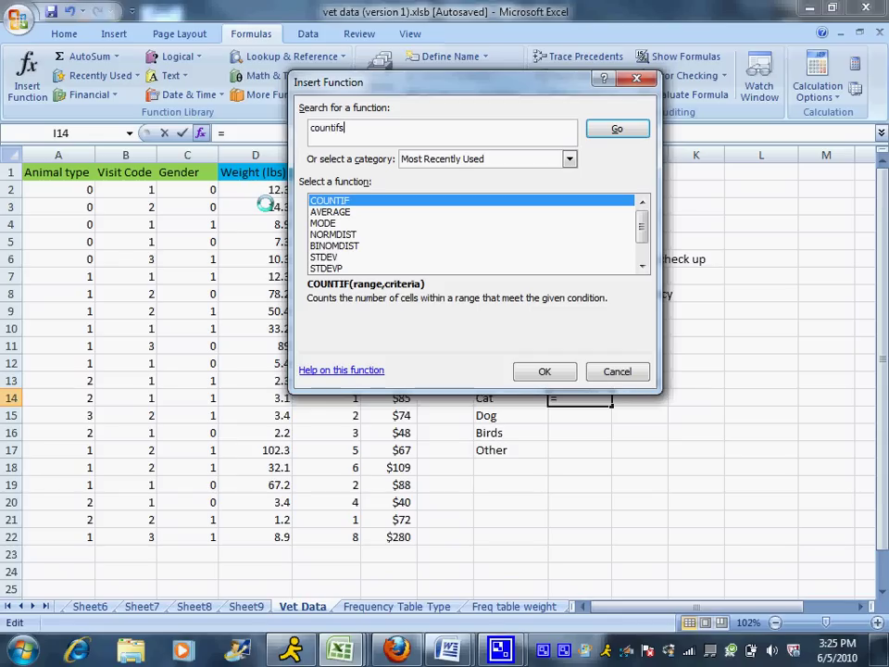
key(Return)
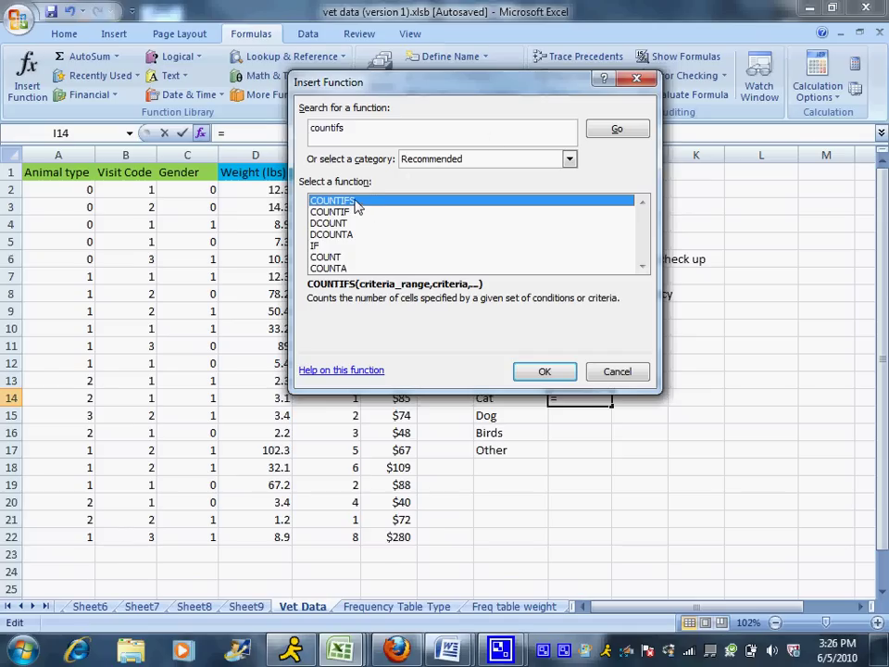
click(537, 372)
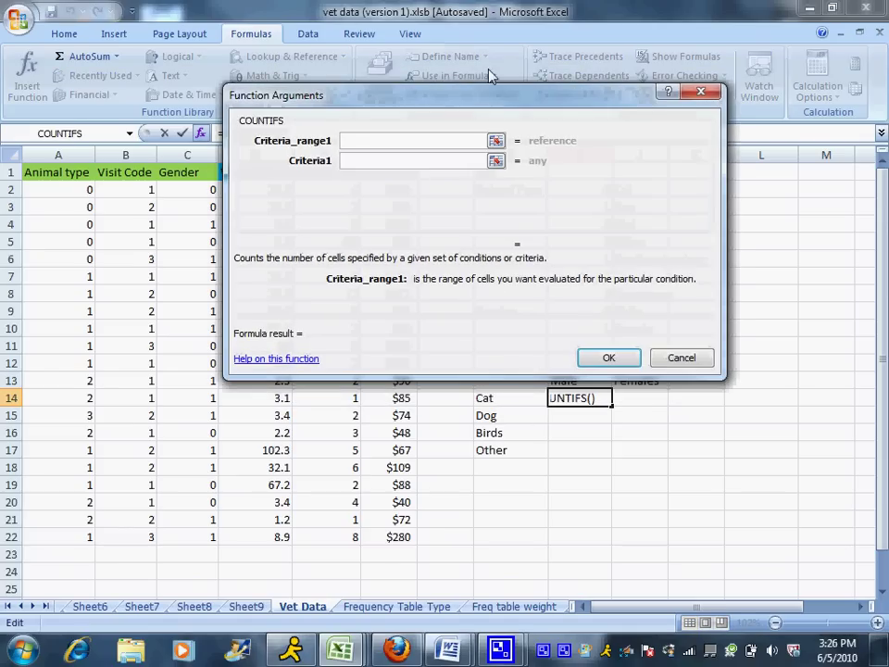
Step: Set COUNTIFS to ranges A1:A22 and C1:C22, each with criterion 0, showing 300%
drag(496, 95, 631, 93)
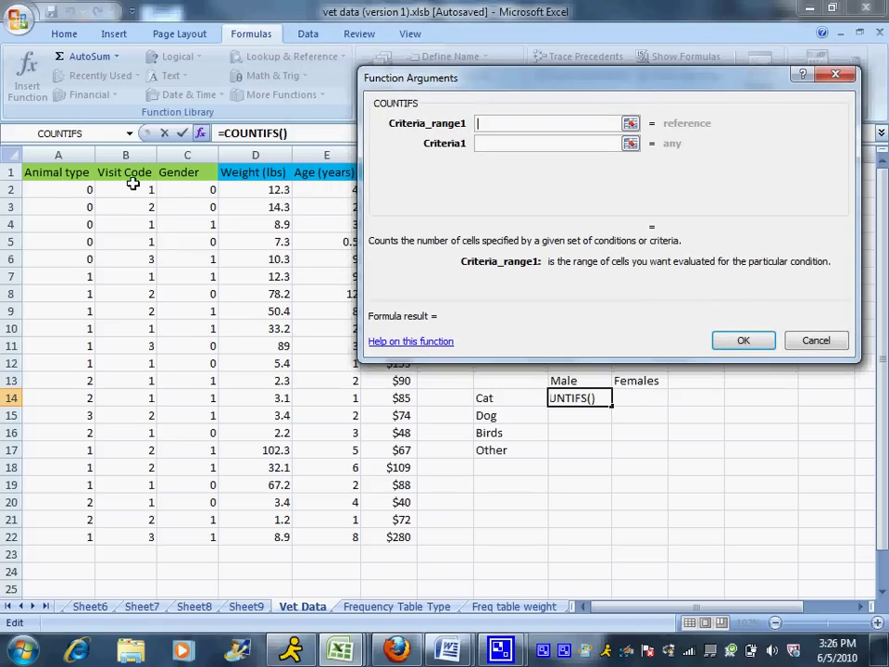
drag(64, 174, 56, 537)
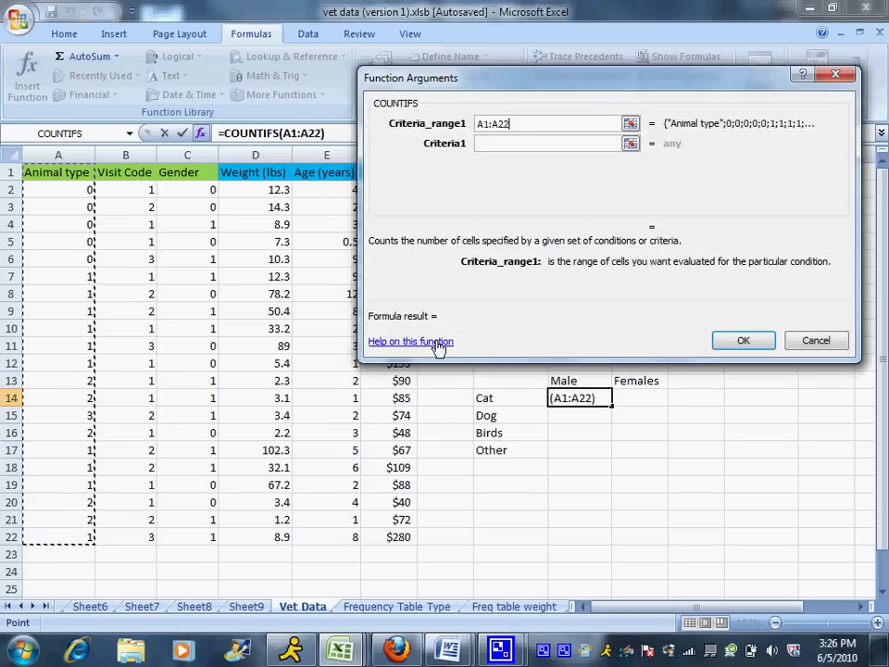
click(524, 146)
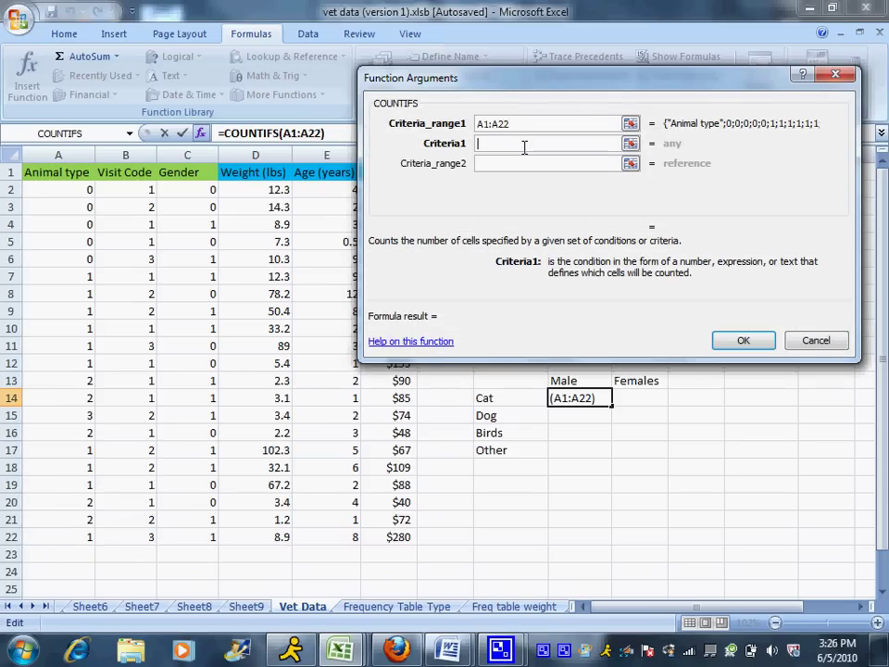
text(0)
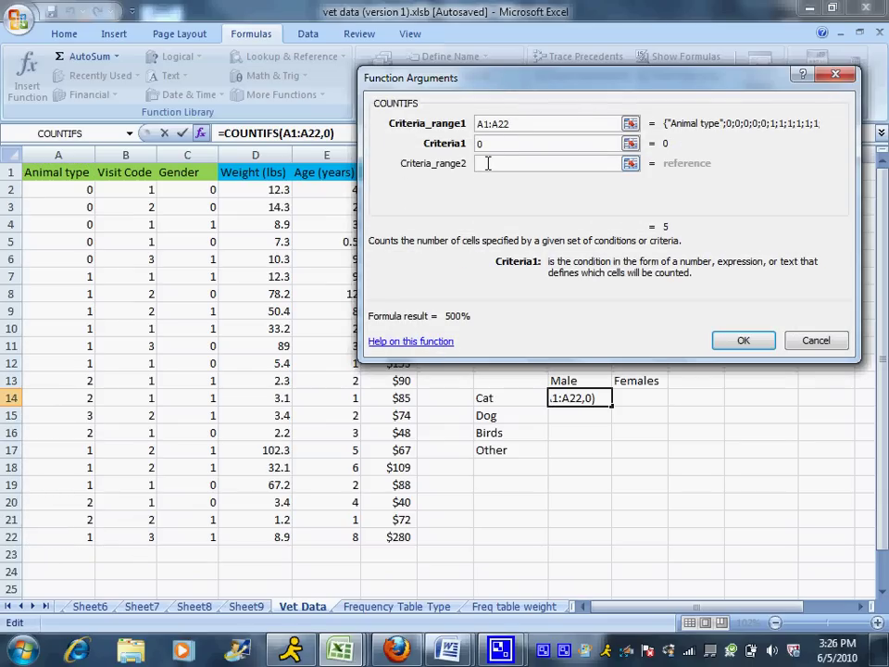
click(488, 163)
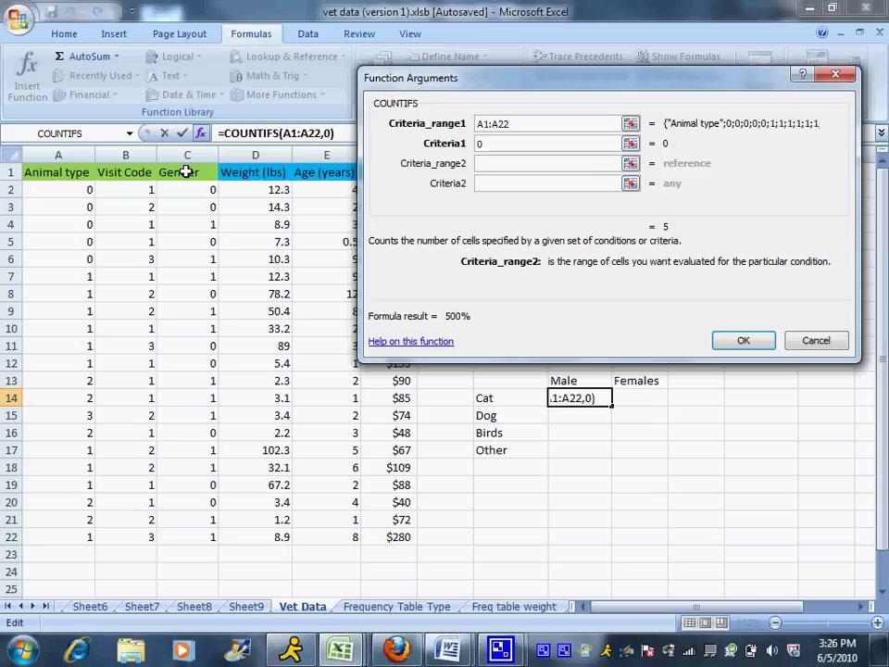
drag(186, 172, 197, 530)
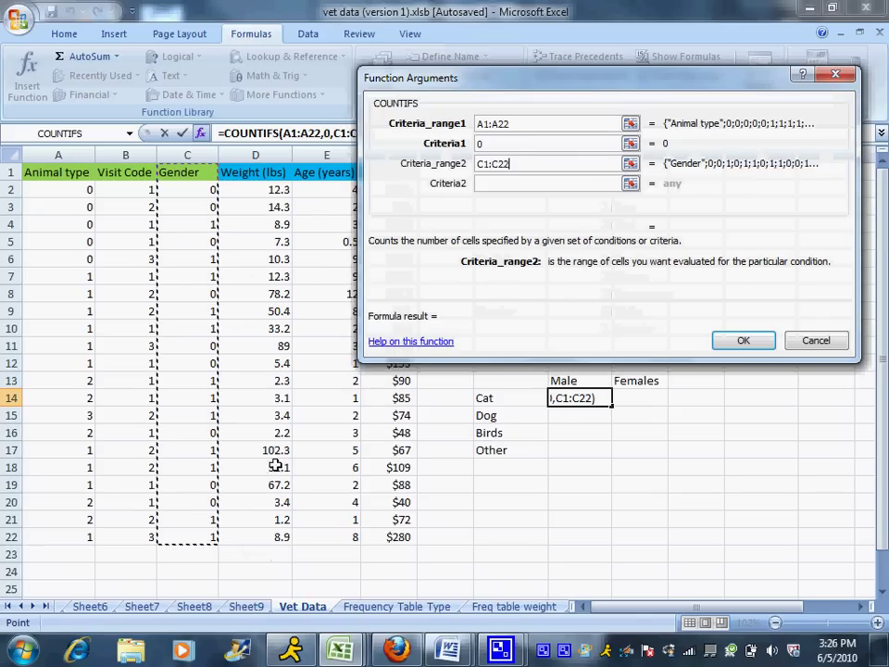
click(514, 191)
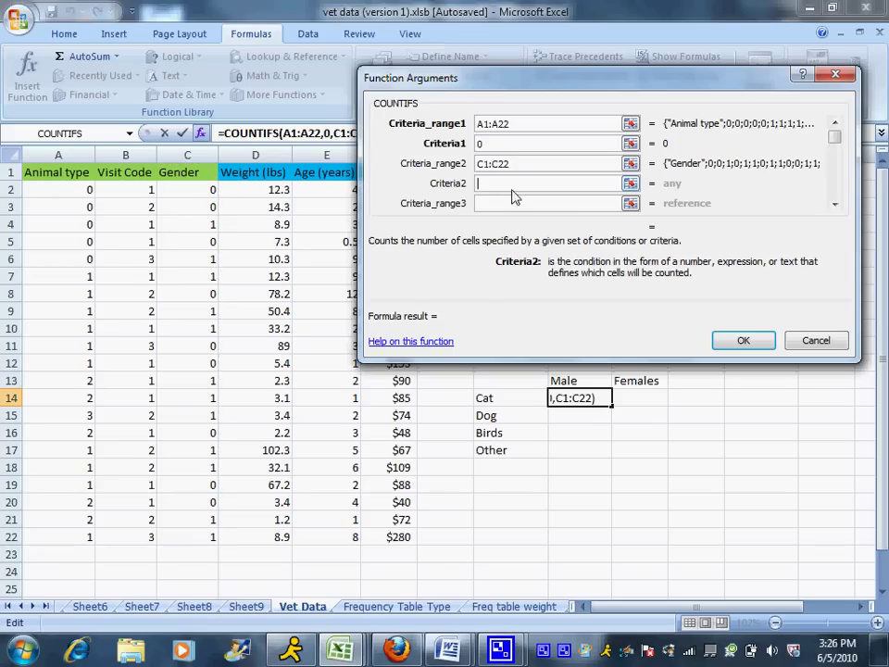
text(0)
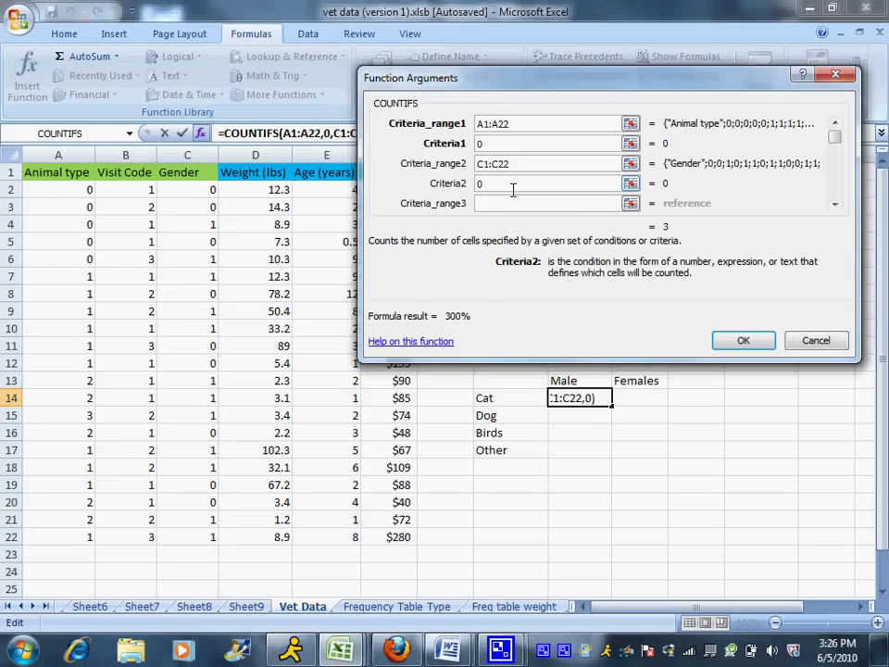
click(744, 341)
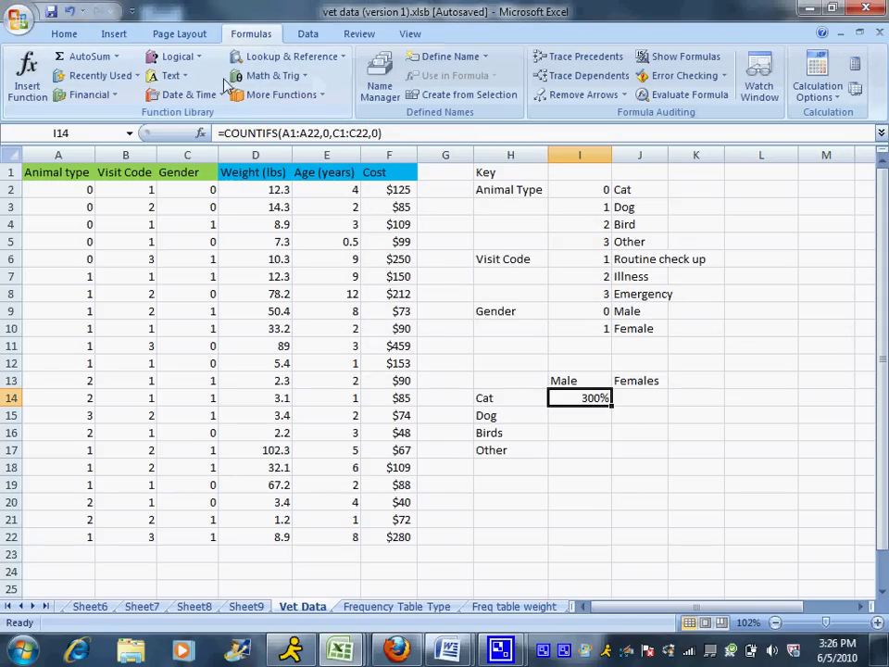
Step: Change cell I14 to General number format so it reads 3
click(64, 33)
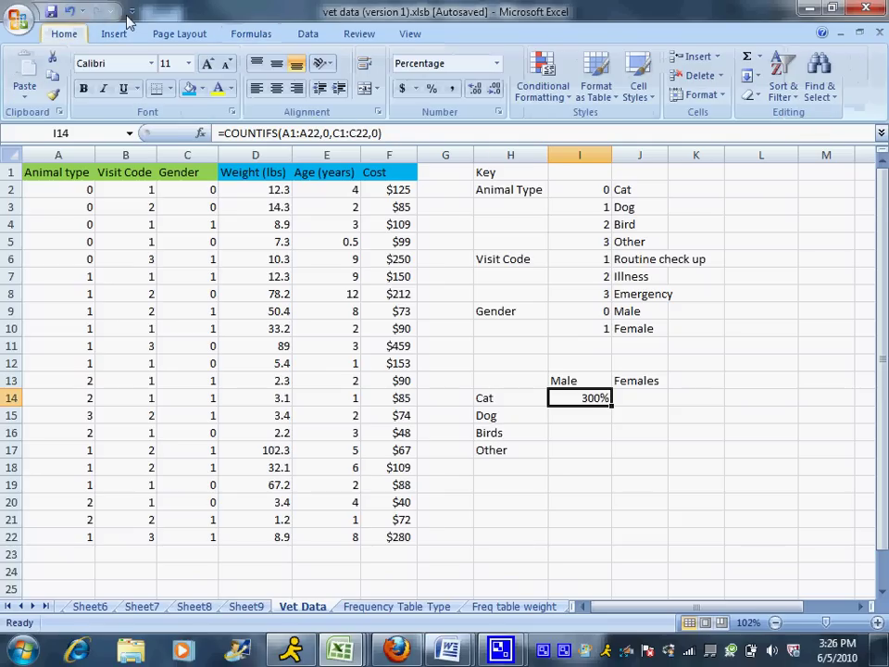
click(496, 63)
click(472, 93)
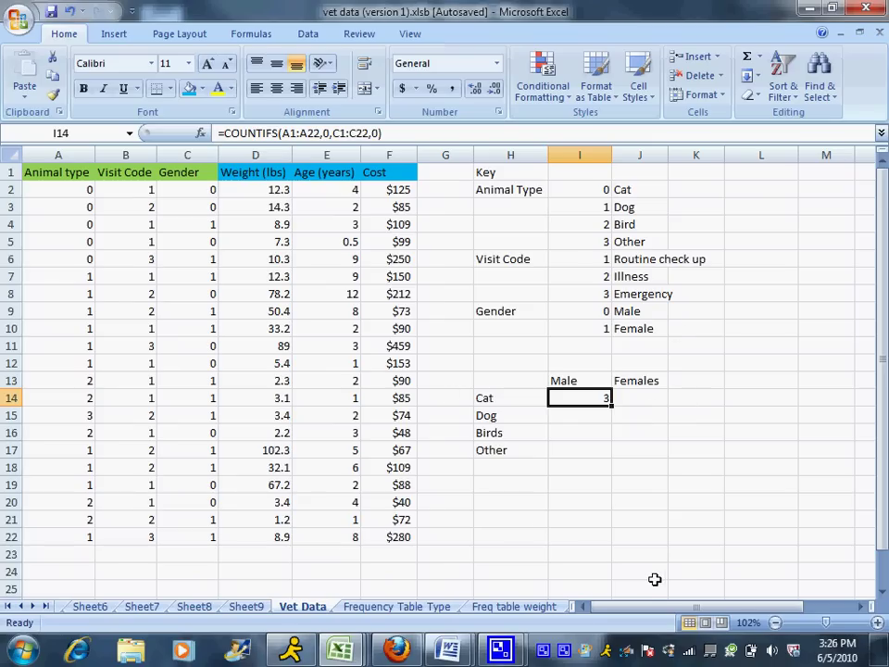
click(662, 396)
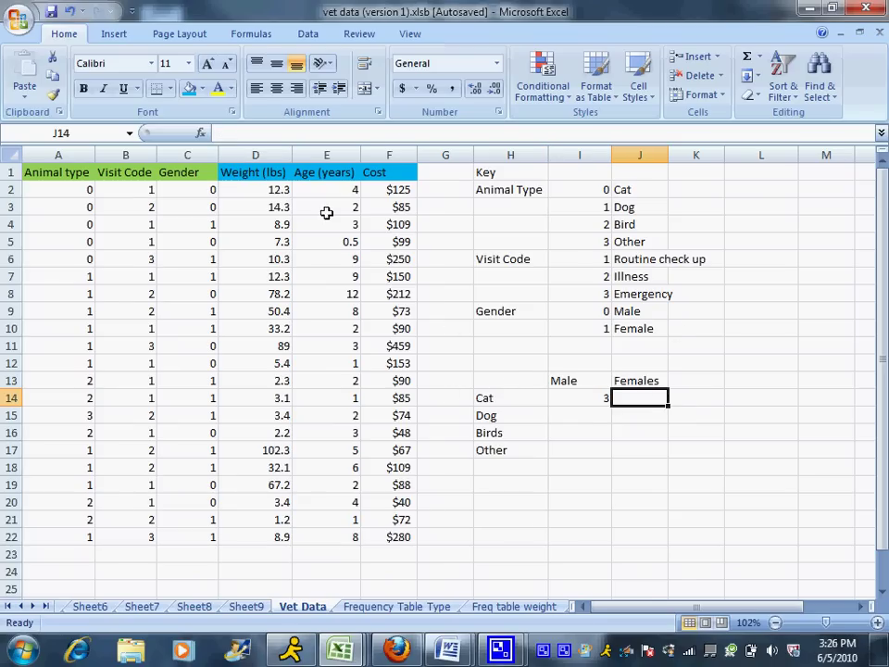
Step: Pick COUNTIFS from the function search for the Females–Cat cell
click(119, 33)
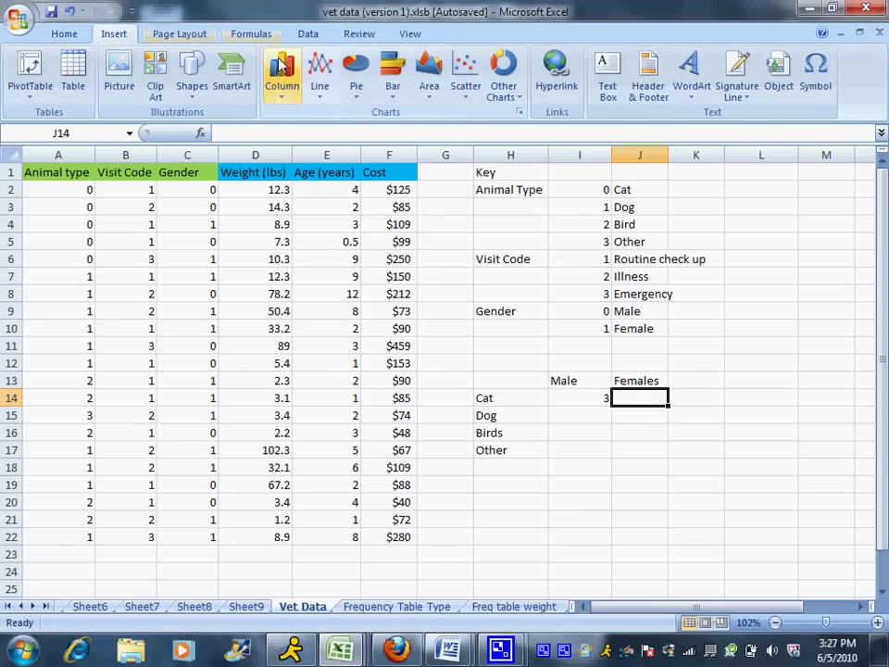
click(255, 34)
click(28, 79)
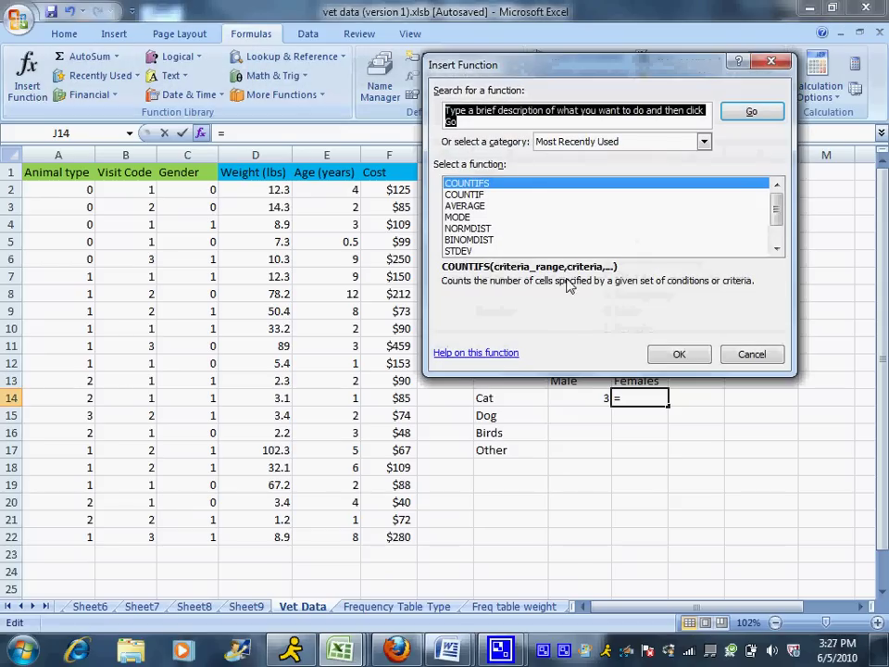
double_click(535, 184)
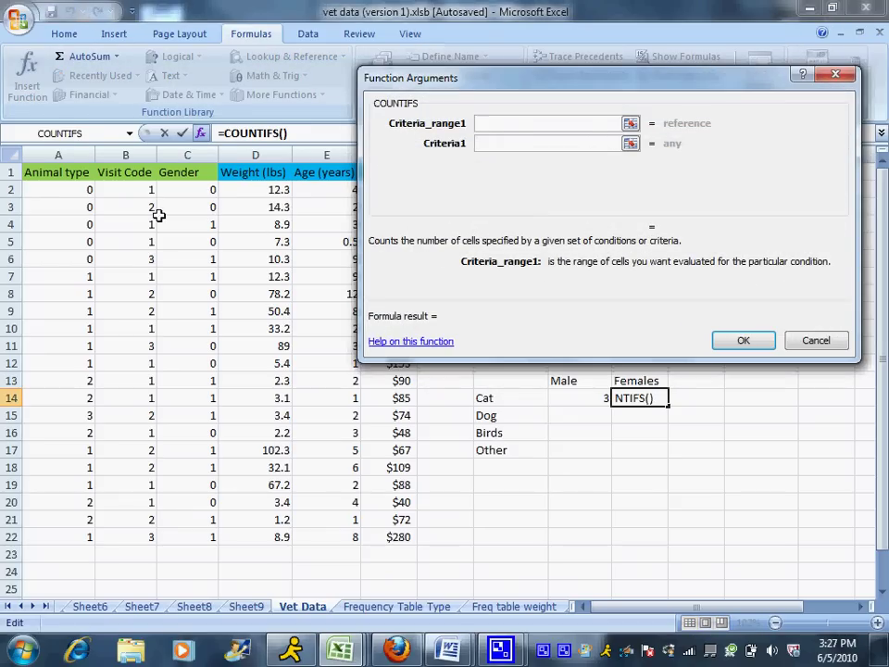
Step: Set COUNTIFS to A1:A22 with criterion 0 and C1:C22 with criterion 1, giving 2
drag(61, 175, 78, 539)
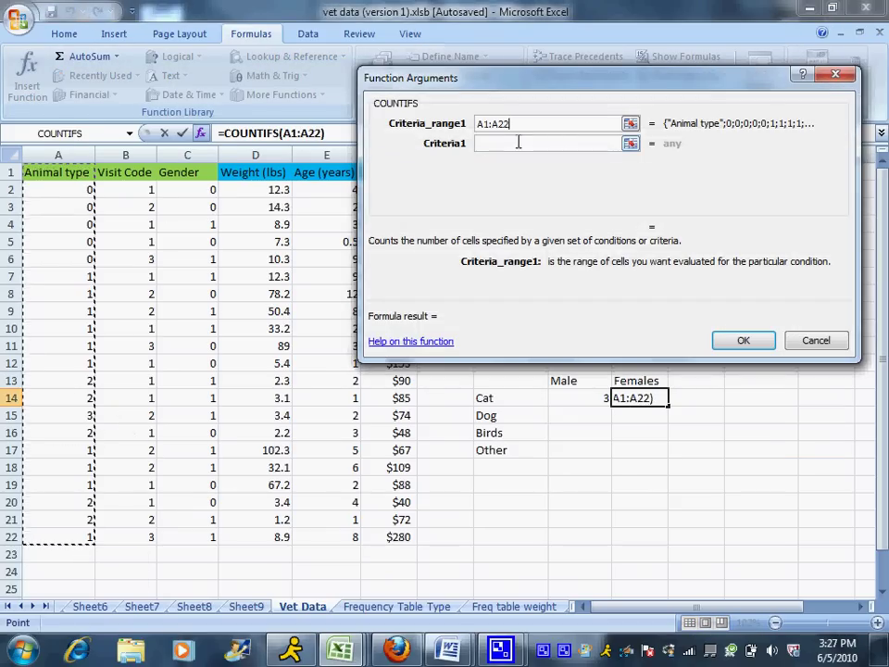
click(519, 142)
text(0)
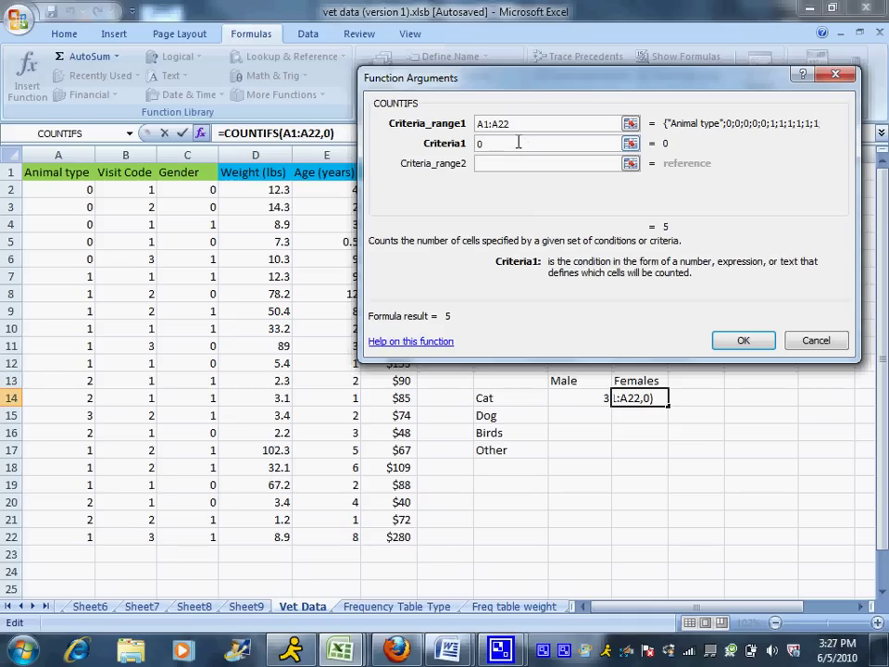
click(509, 163)
drag(214, 176, 215, 535)
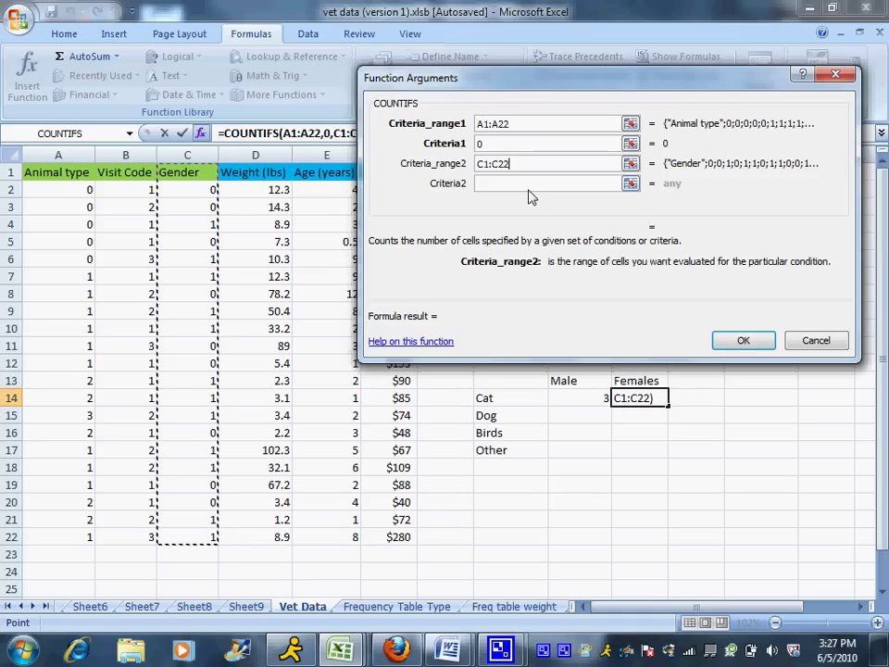
key(Tab)
text(1)
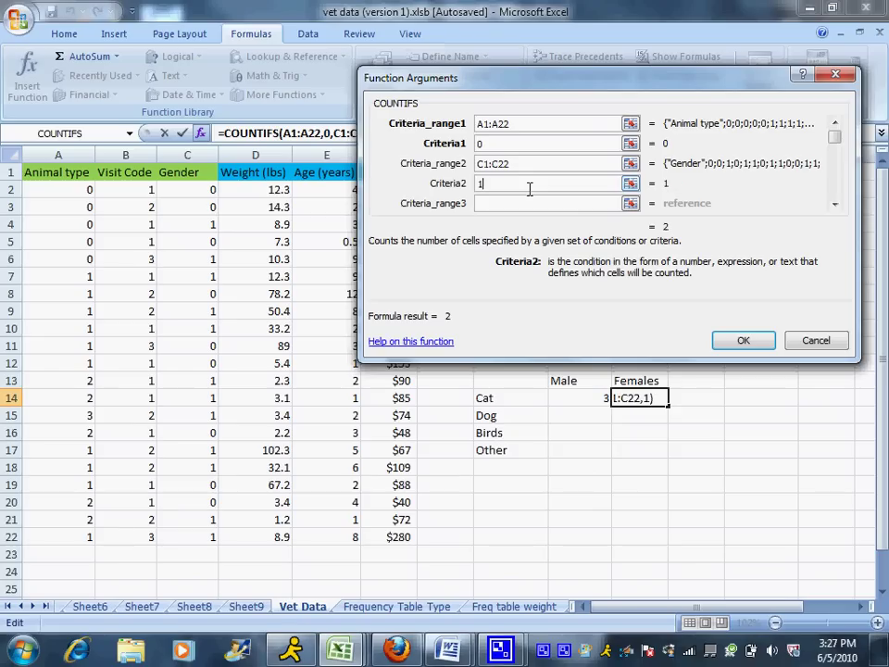
click(740, 339)
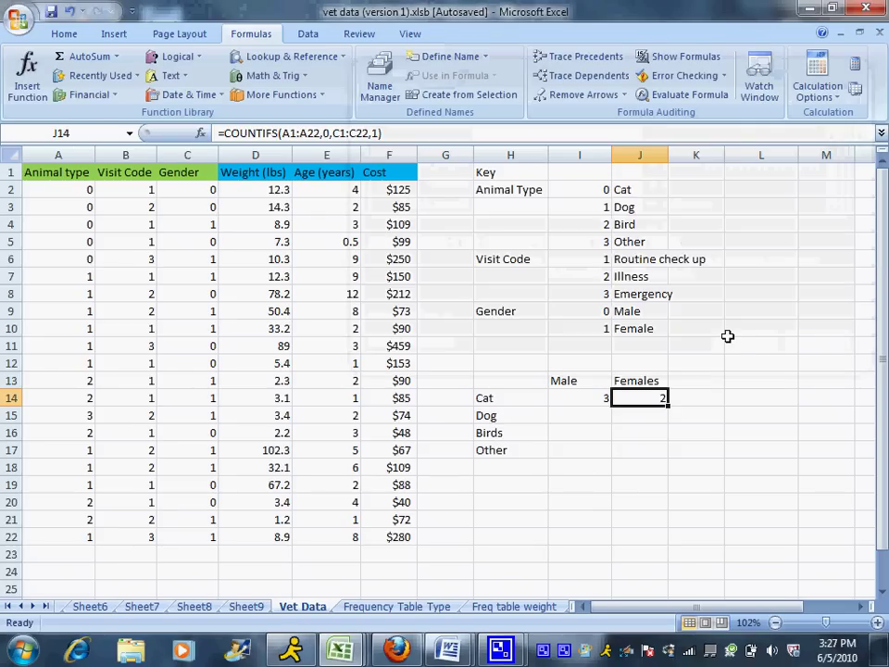
click(564, 416)
Step: Copy the Male–Cat COUNTIFS formula text from cell I14
click(573, 397)
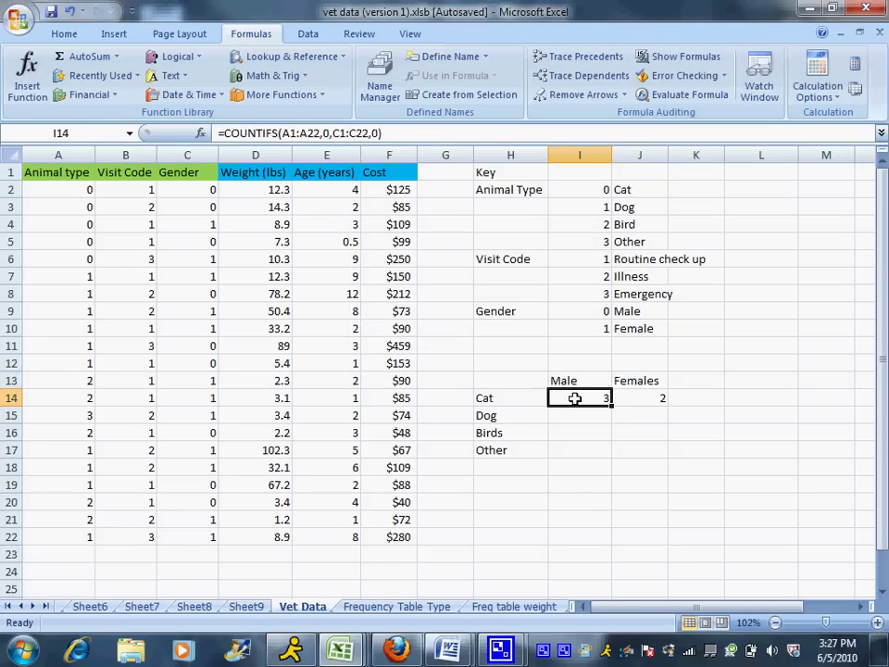
double_click(563, 398)
drag(458, 139, 220, 133)
right_click(65, 131)
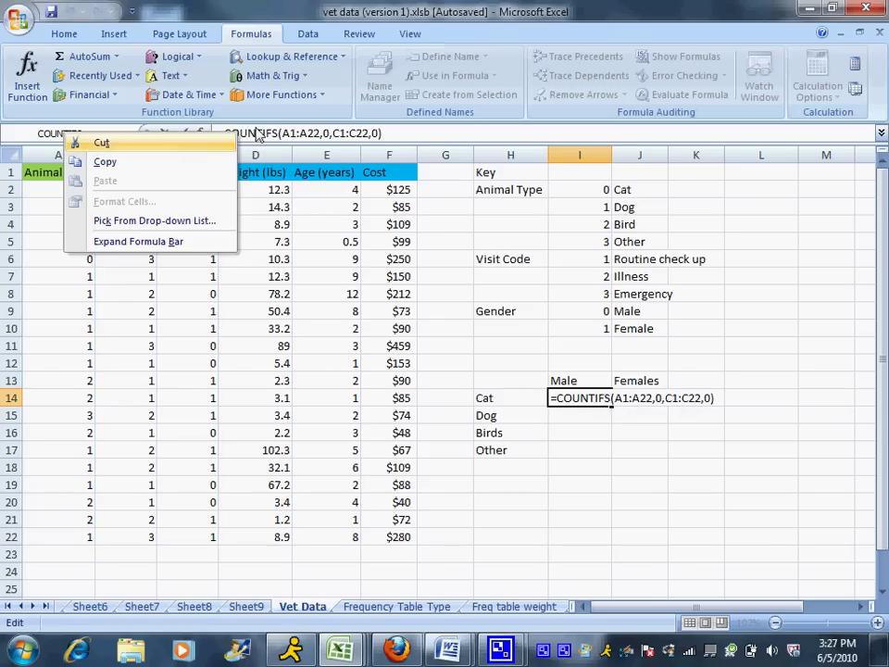
click(103, 160)
right_click(343, 132)
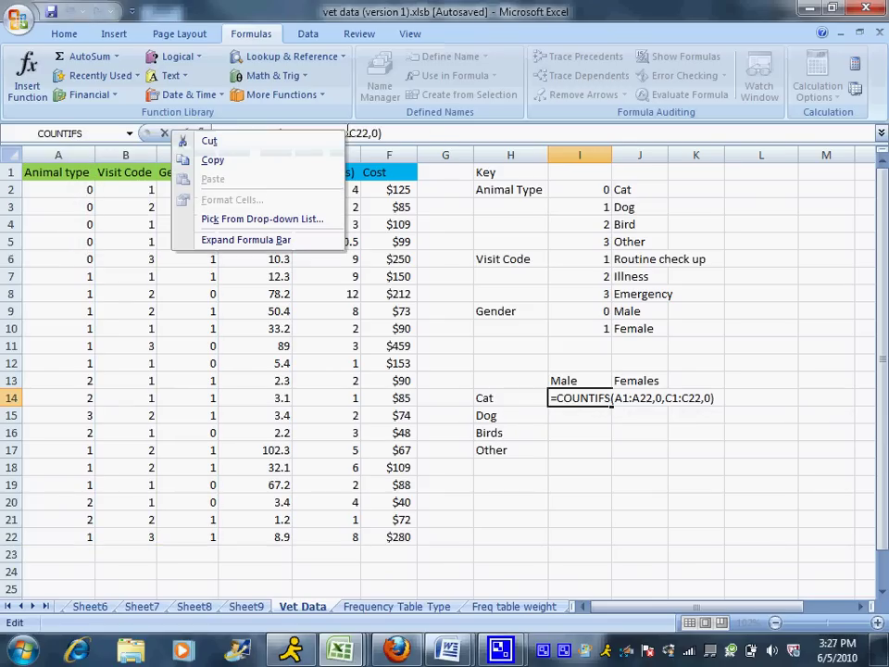
click(432, 136)
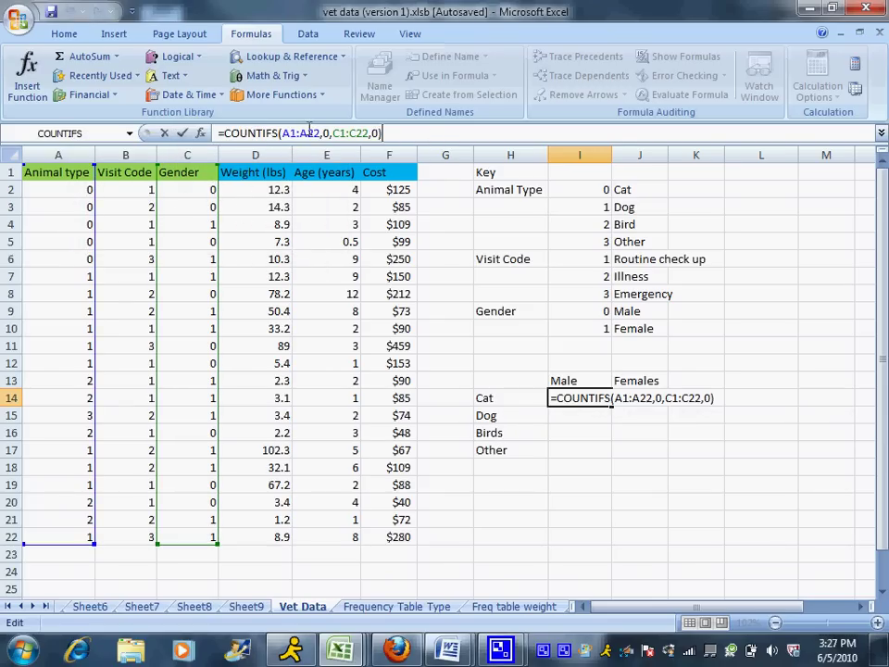
drag(425, 136, 219, 133)
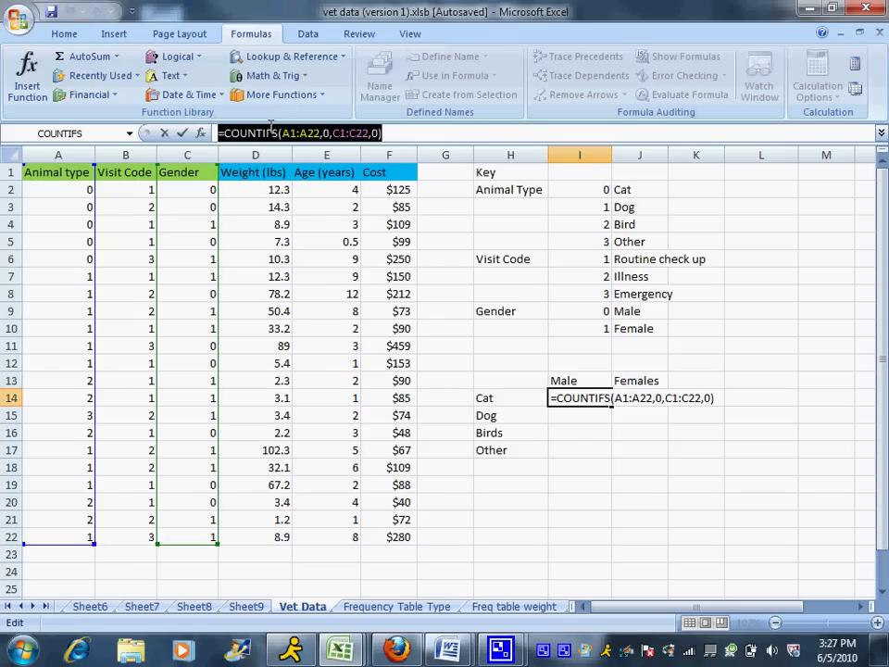
right_click(270, 132)
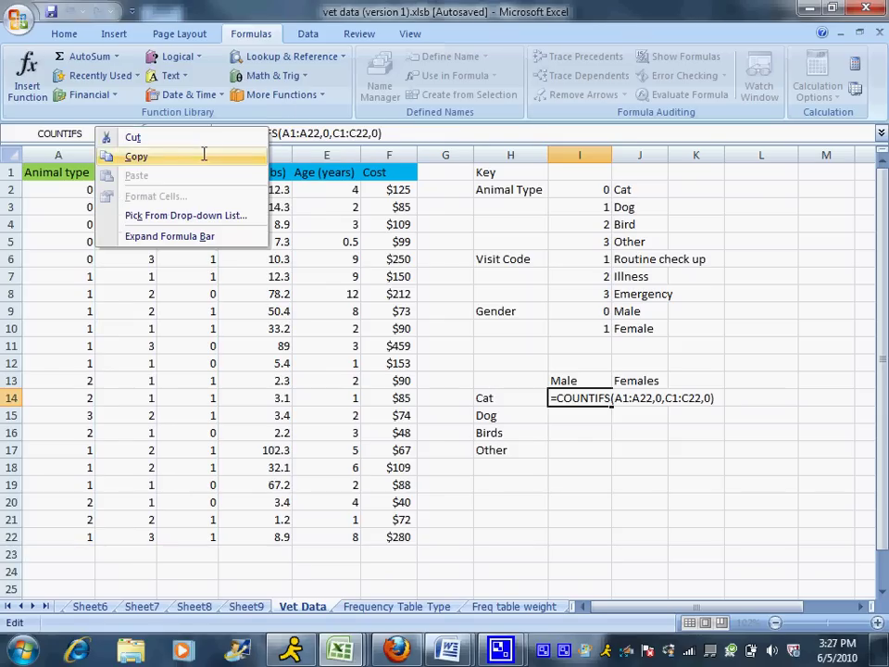
click(204, 153)
click(444, 131)
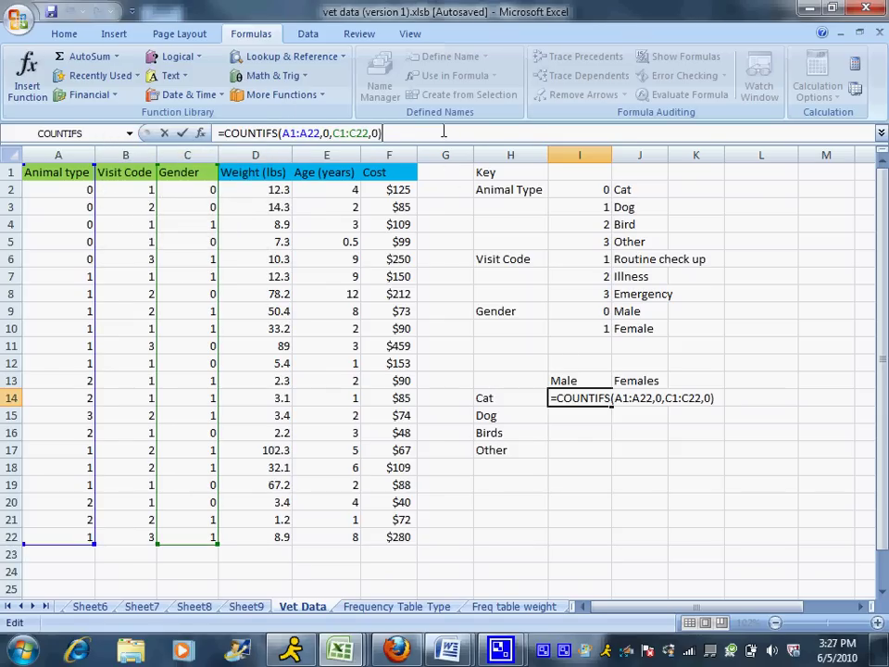
key(Return)
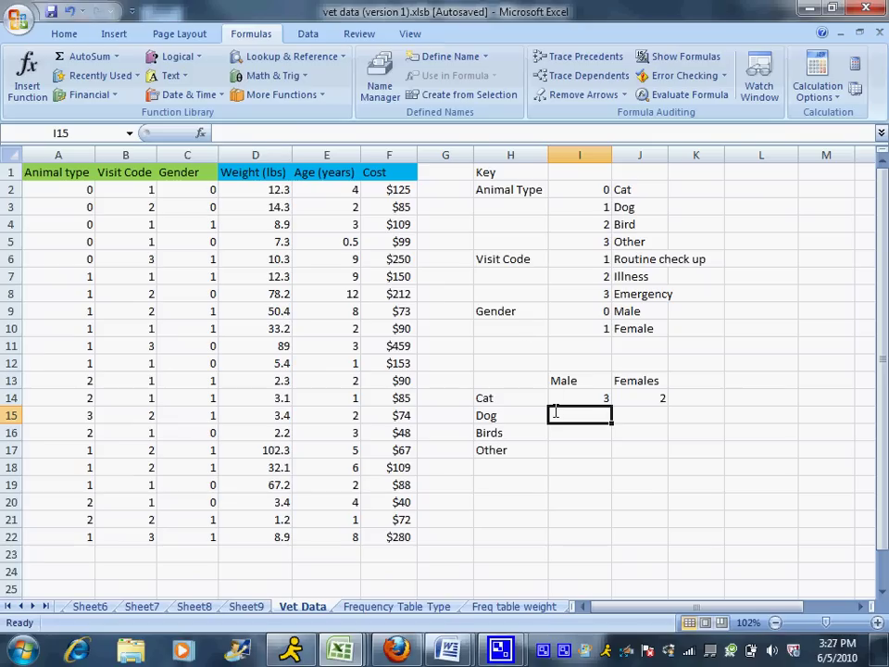
Step: Paste the formula into I15 with animal-type criterion 1 for male dogs
click(393, 136)
right_click(392, 139)
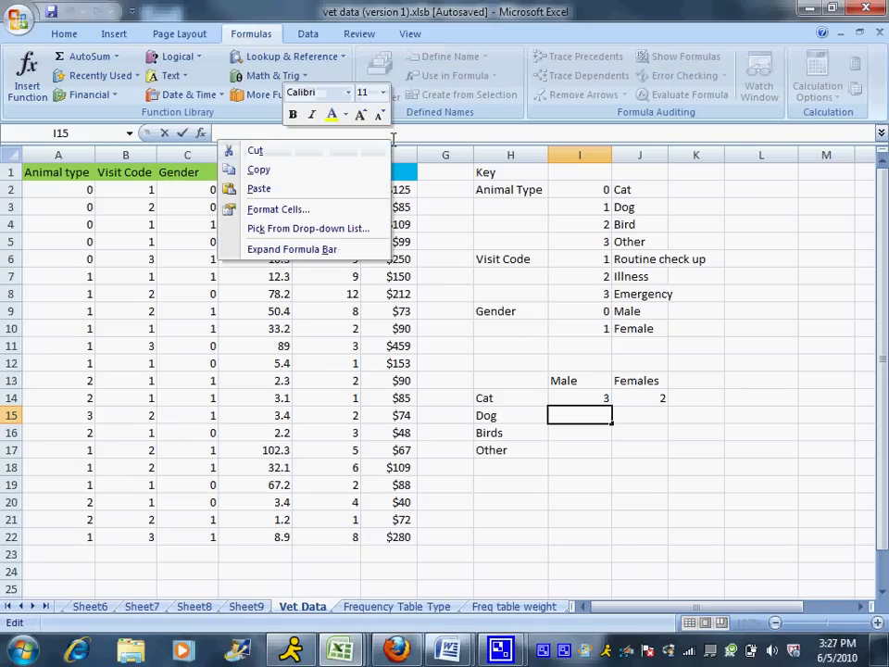
click(365, 189)
click(330, 133)
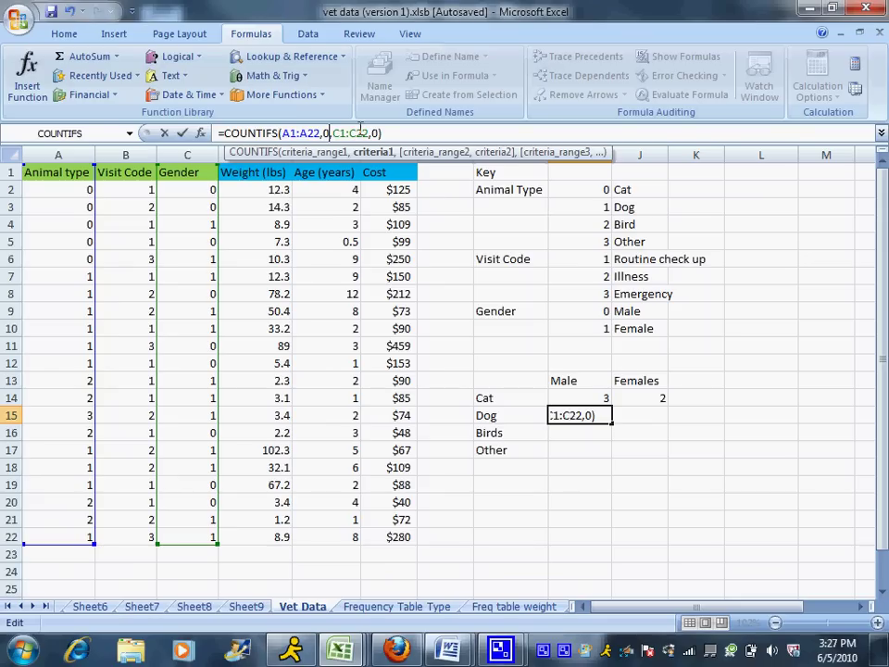
key(BackSpace)
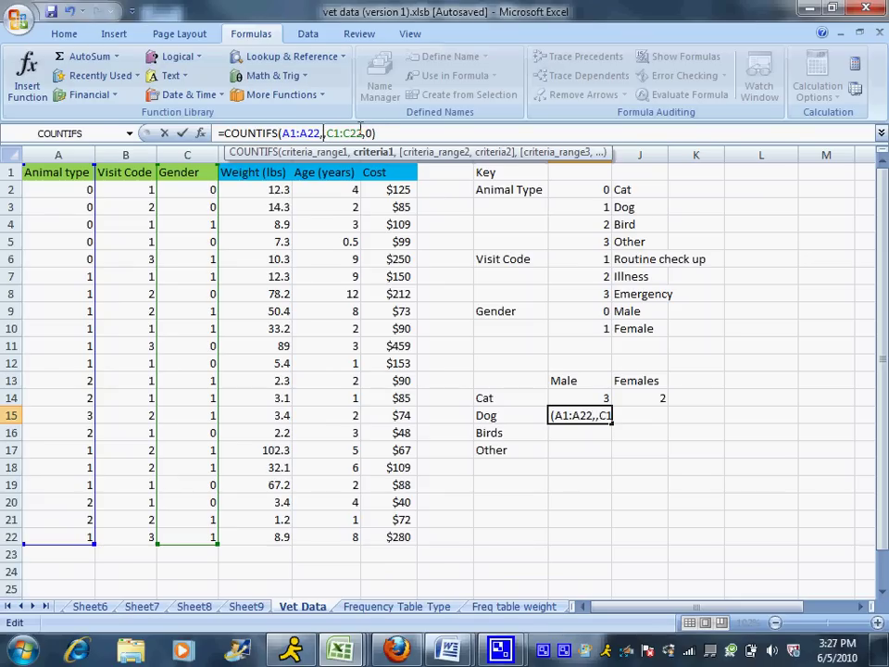
text(1)
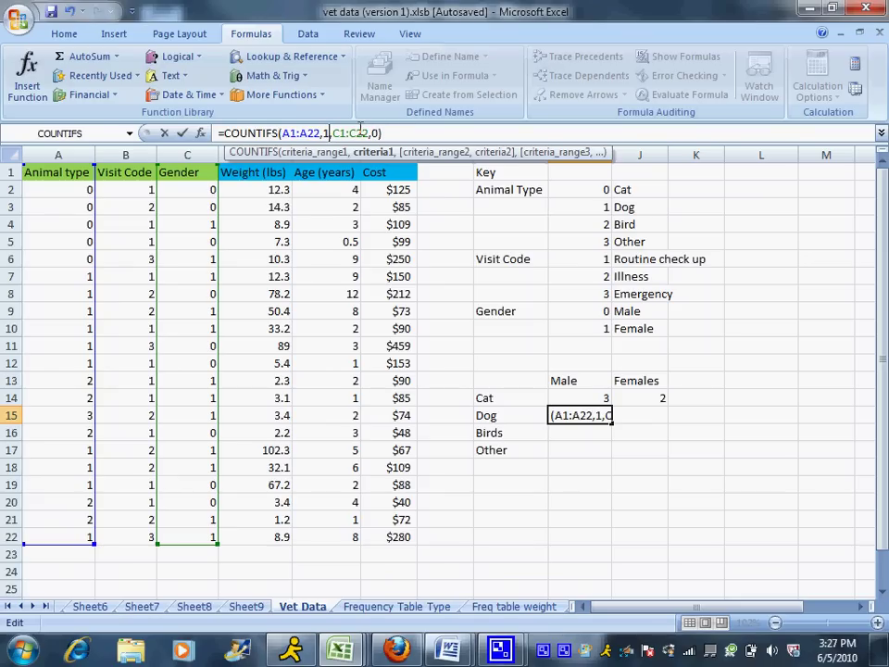
key(Return)
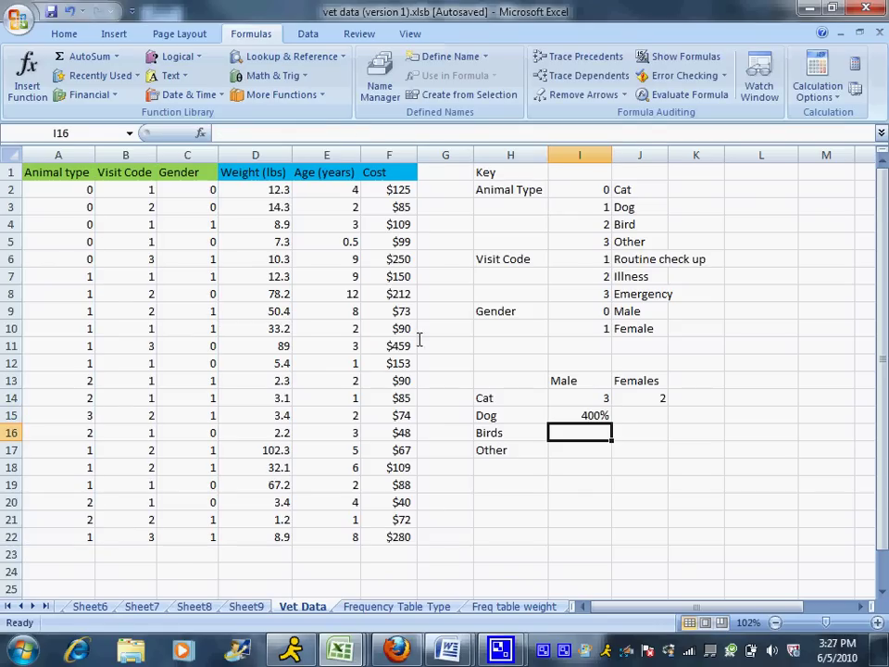
Step: Paste the formula into I16 with animal-type criterion 2 for male birds
click(349, 132)
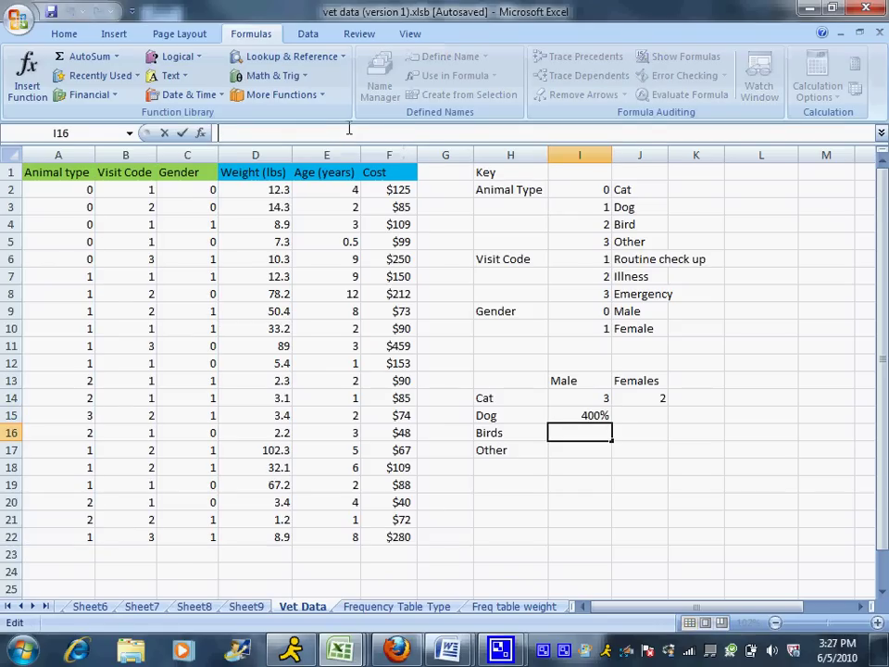
right_click(350, 133)
click(311, 170)
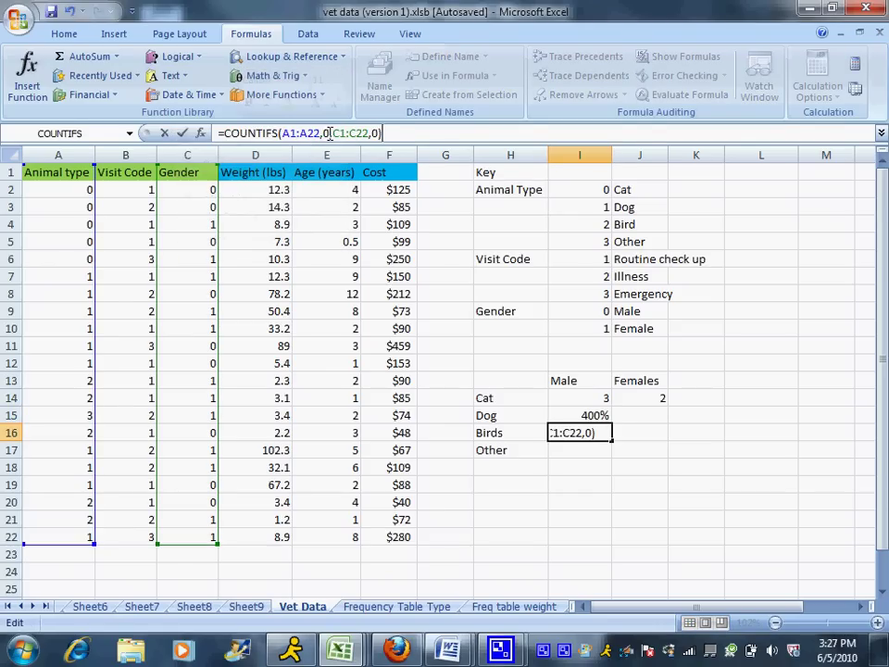
click(330, 133)
key(BackSpace)
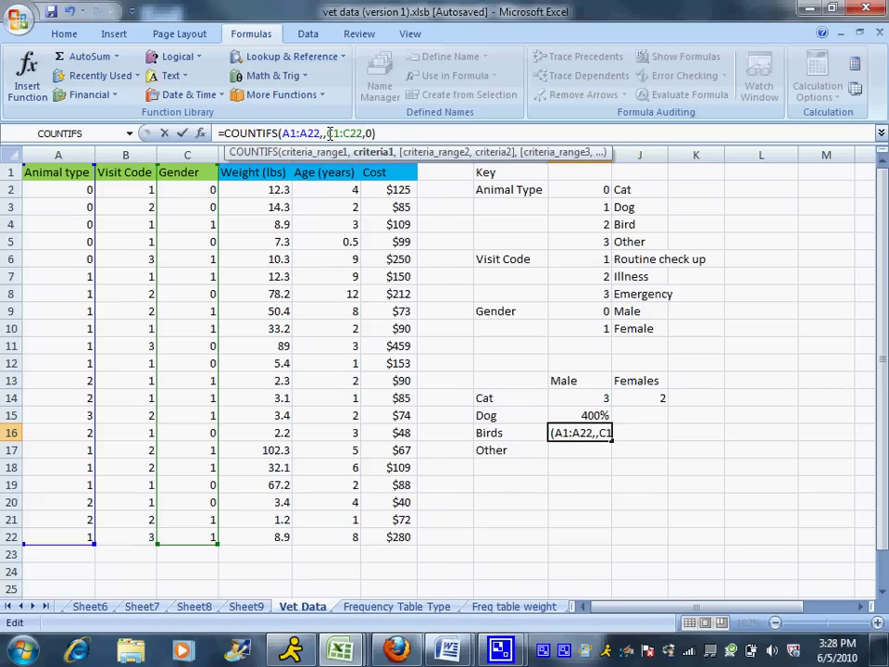
text(2)
key(Return)
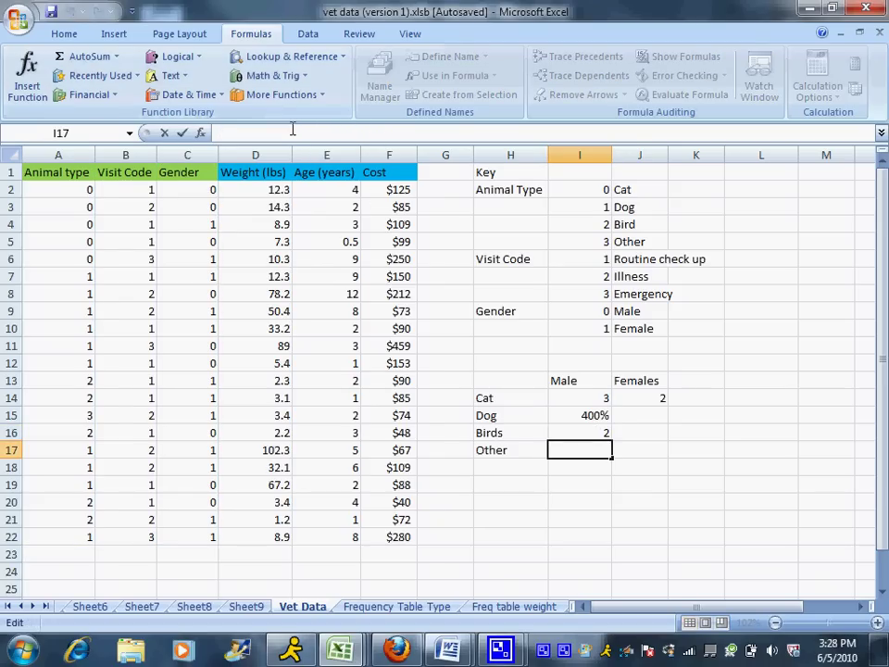
Step: Paste the formula into I17 with animal-type criterion 3 for other males
right_click(293, 130)
click(276, 174)
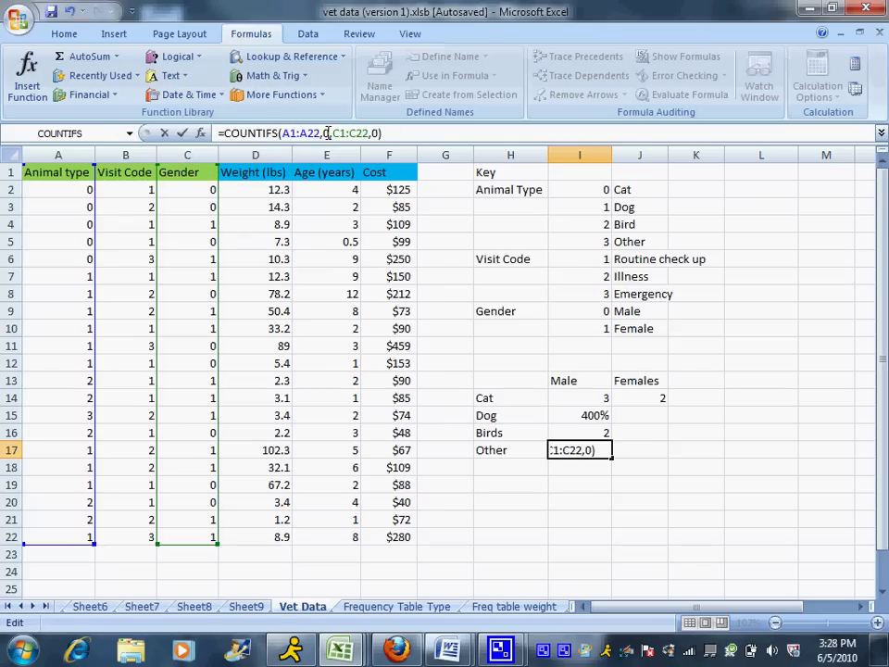
click(330, 133)
key(BackSpace)
text(3)
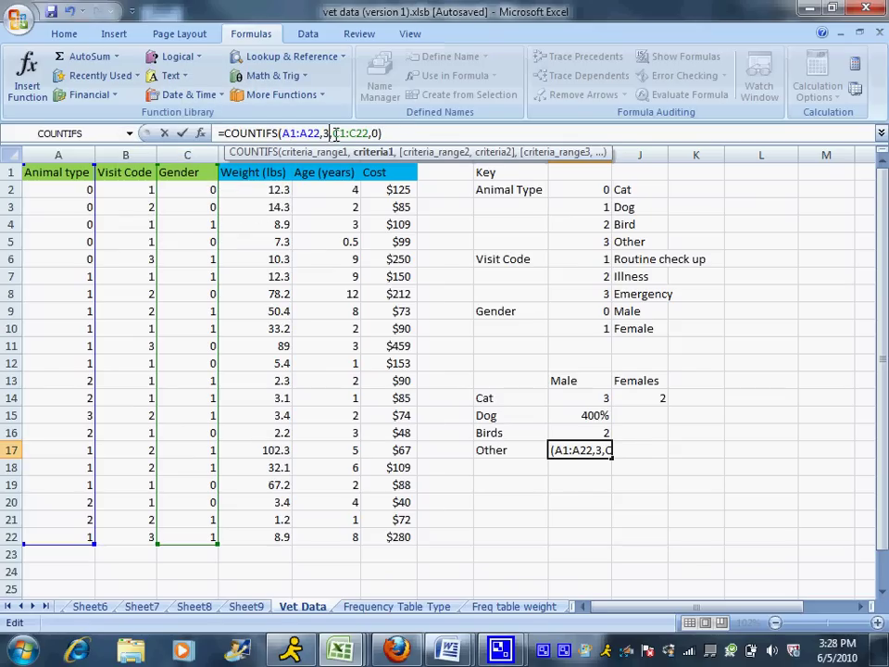
key(Return)
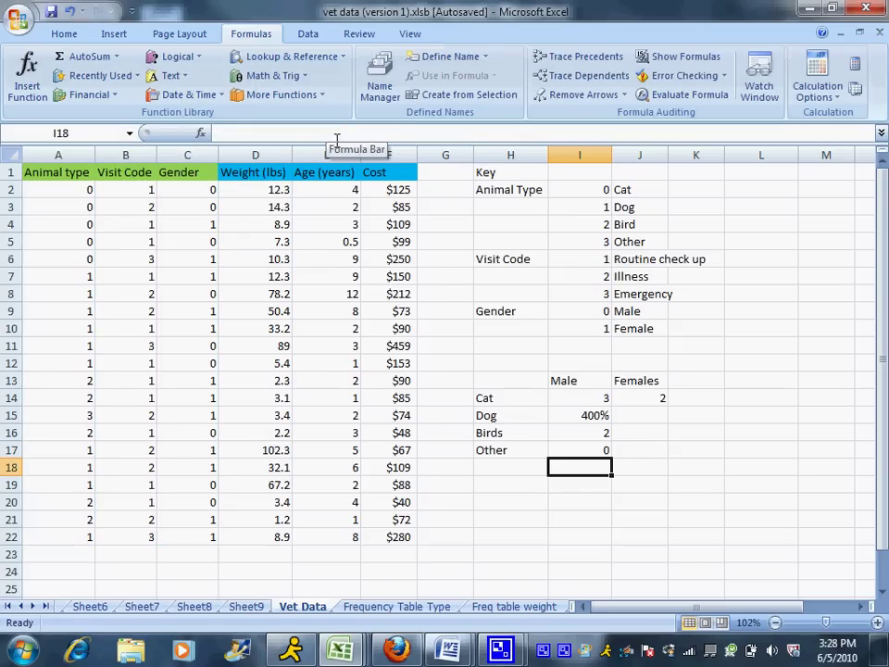
Step: Copy the Females–Cat COUNTIFS formula text from cell J14
click(639, 400)
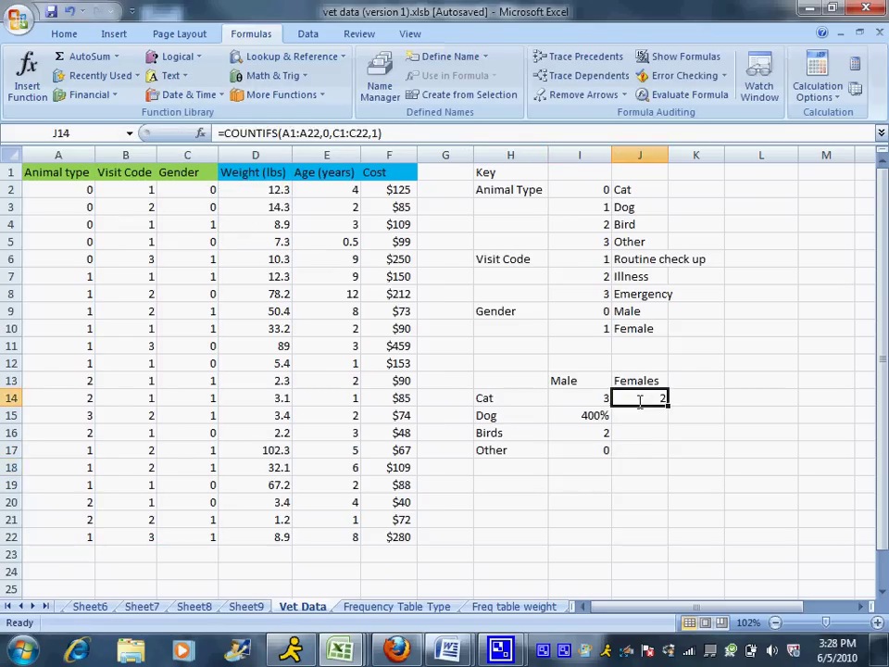
triple_click(424, 131)
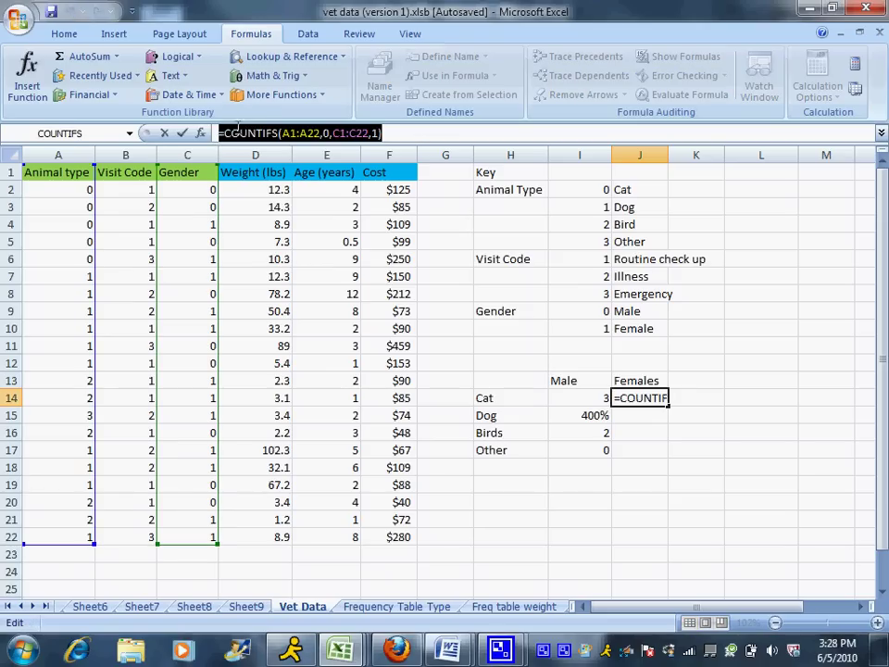
right_click(373, 135)
key(Escape)
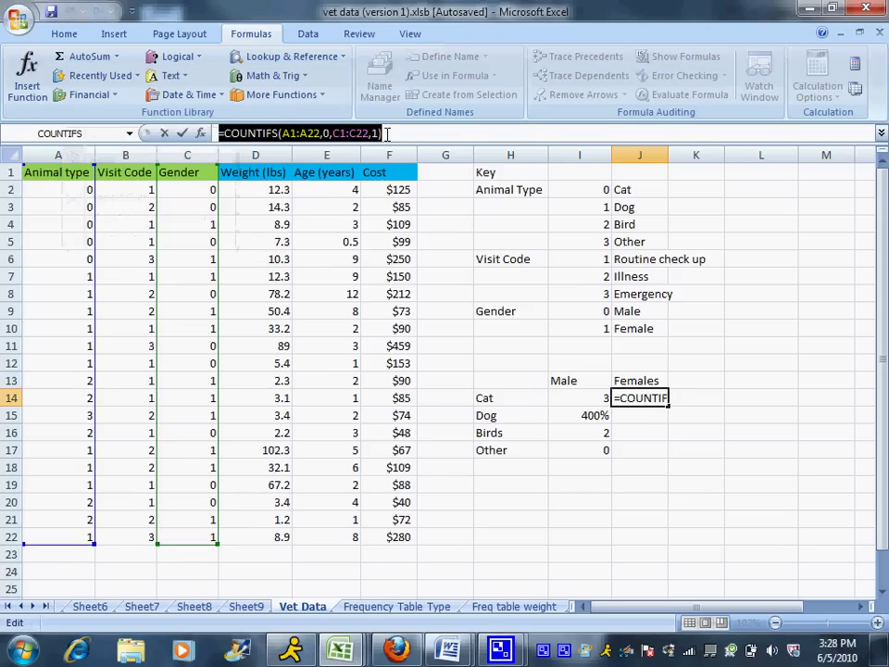
right_click(337, 135)
click(338, 160)
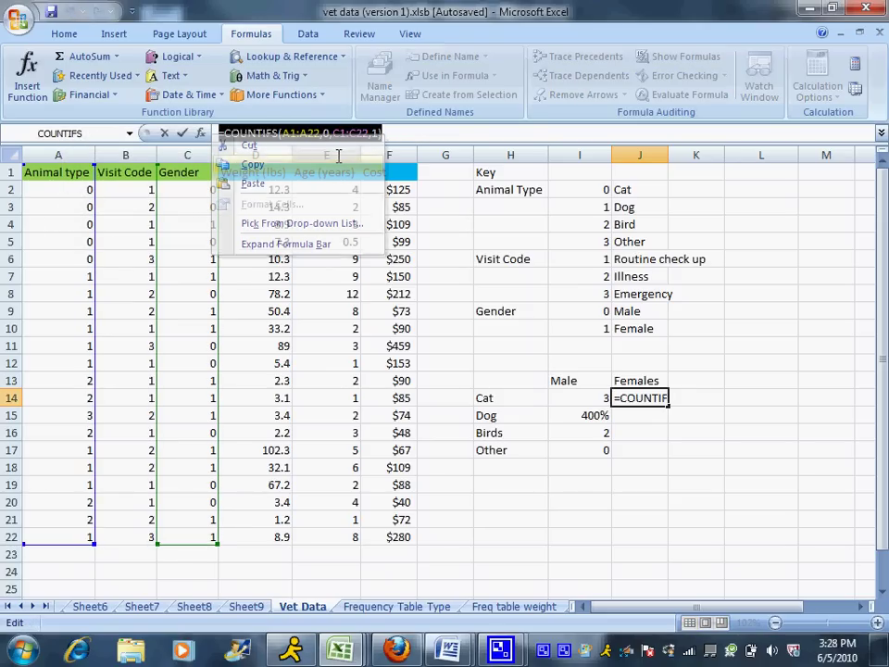
click(458, 136)
key(Return)
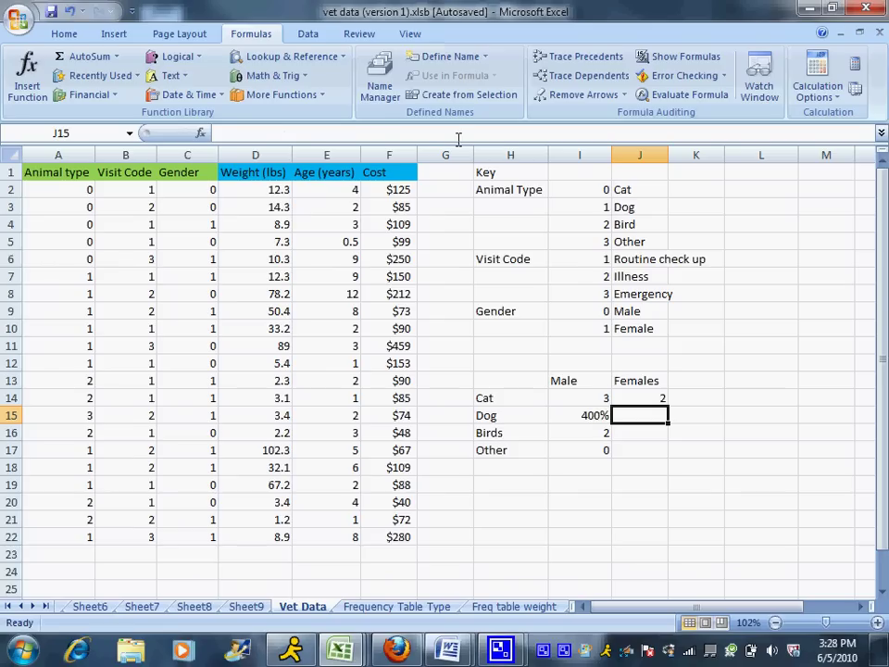
Step: Paste the formula into J15 with animal-type criterion 1, counting 6 female dogs
right_click(275, 134)
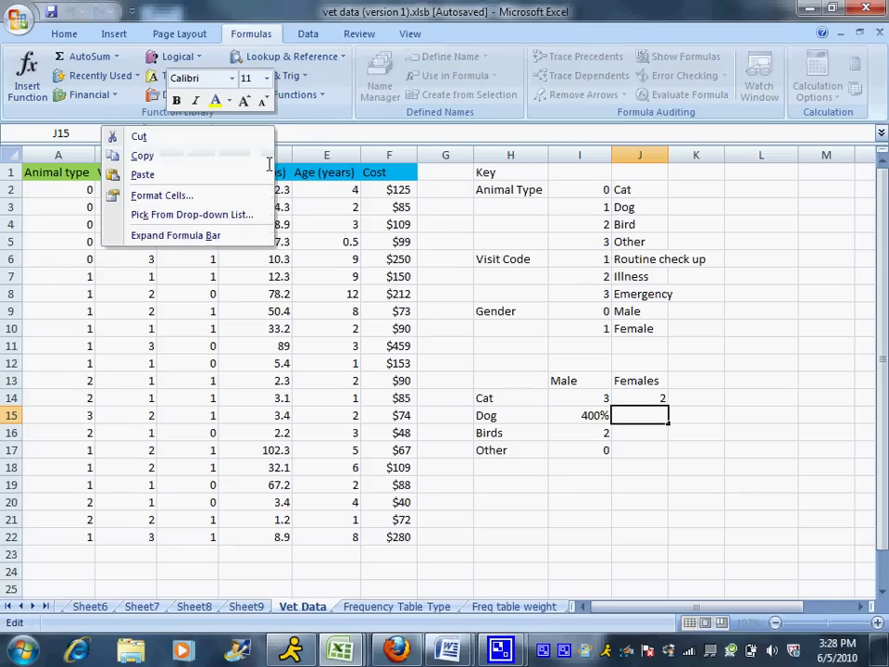
click(251, 175)
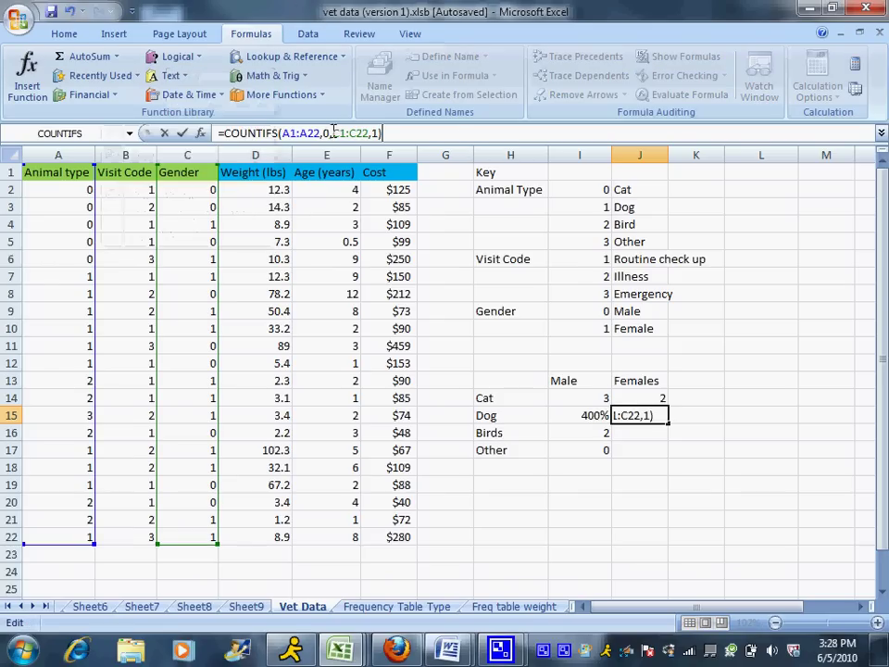
click(334, 133)
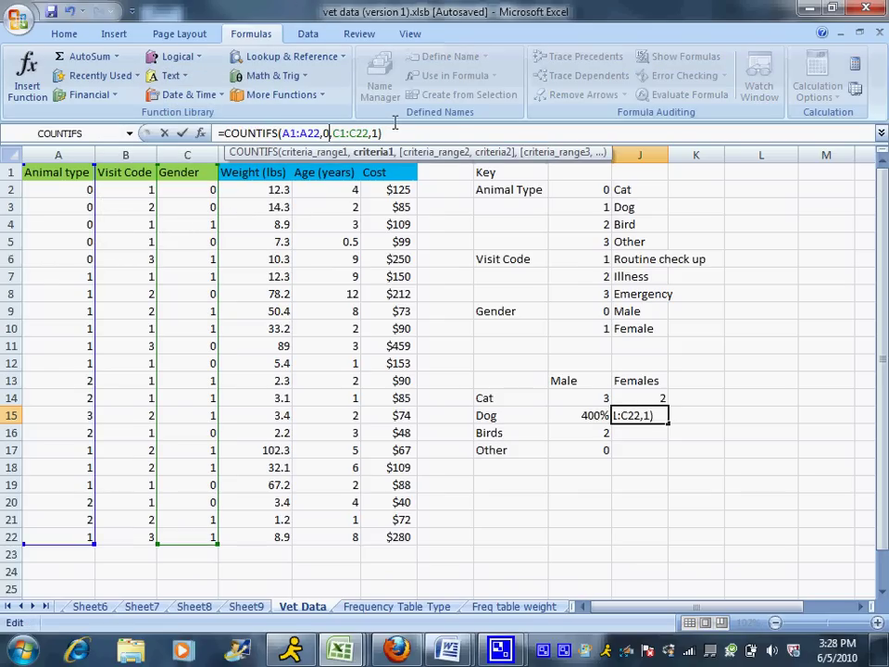
key(BackSpace)
text(1)
key(Return)
Step: Paste the formula into J16 with animal-type criterion 2, counting 3 female birds
click(393, 133)
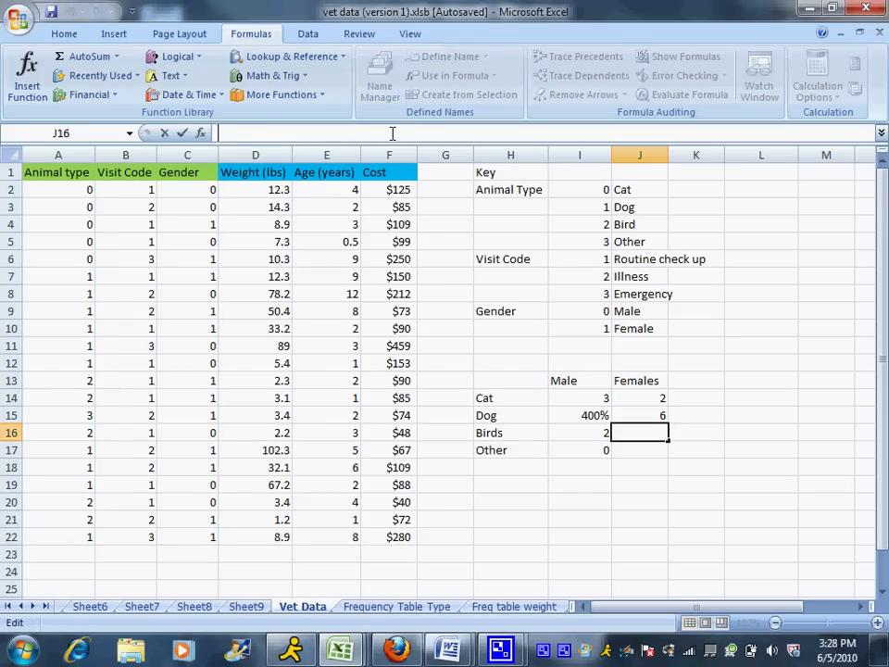
right_click(393, 133)
click(371, 179)
click(318, 134)
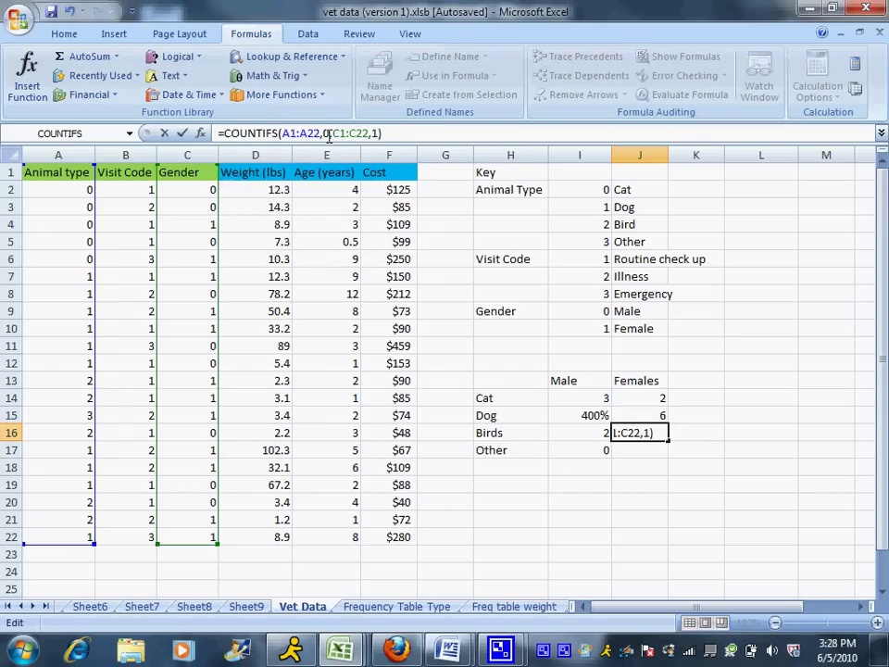
key(BackSpace)
text(2)
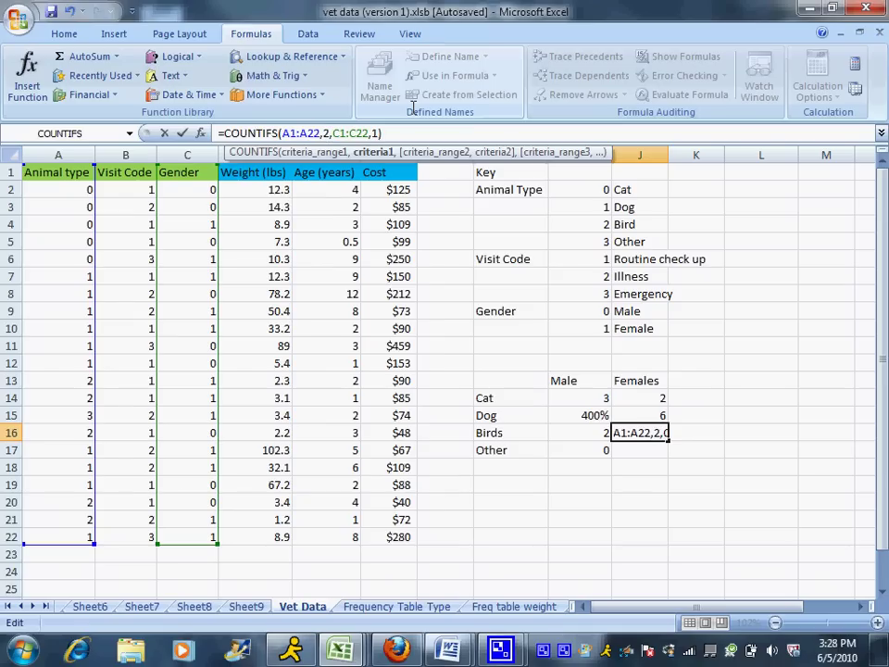
key(Return)
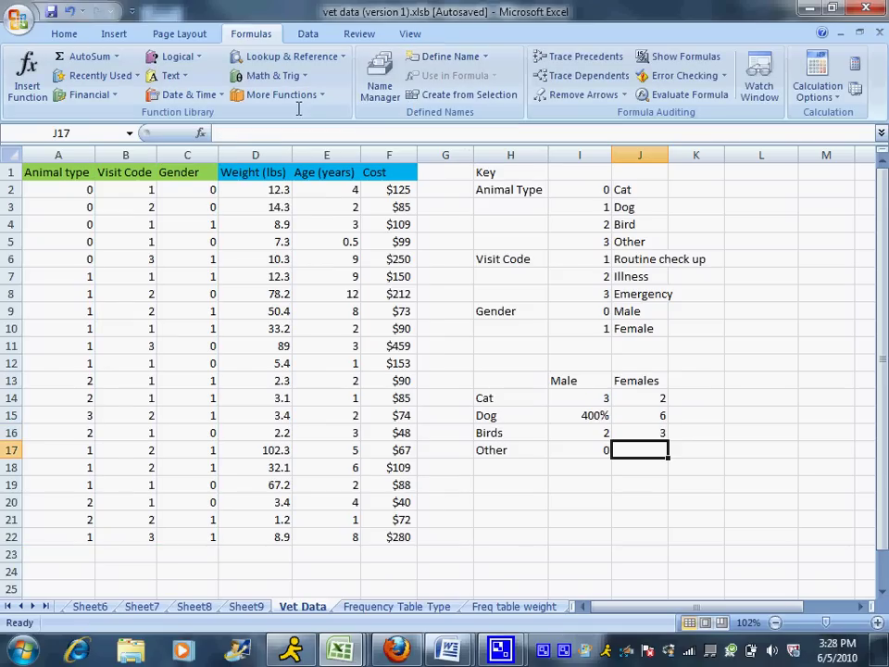
Step: Paste the formula into J17 with animal-type criterion 3, counting 1 other female
right_click(283, 134)
click(258, 177)
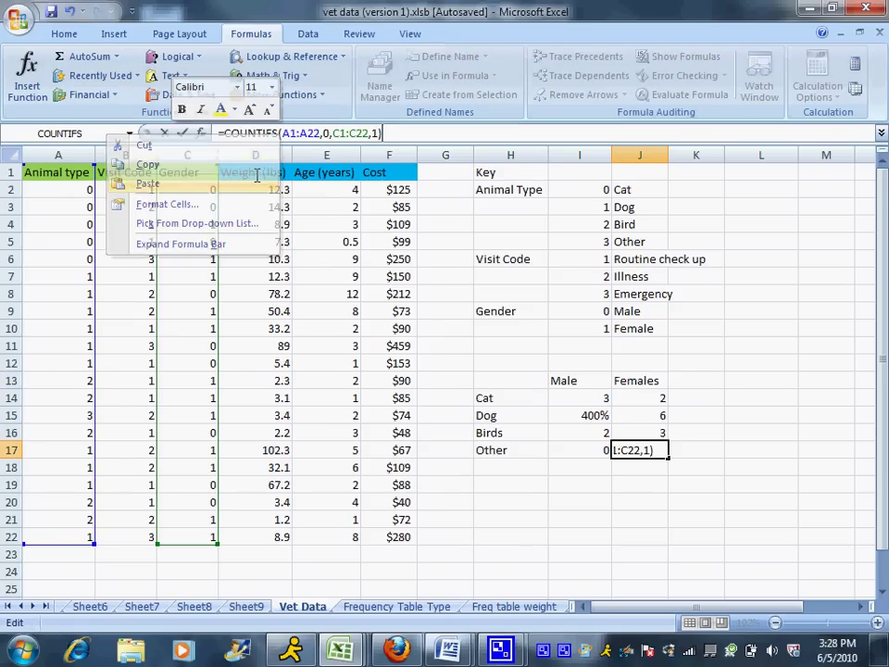
click(327, 136)
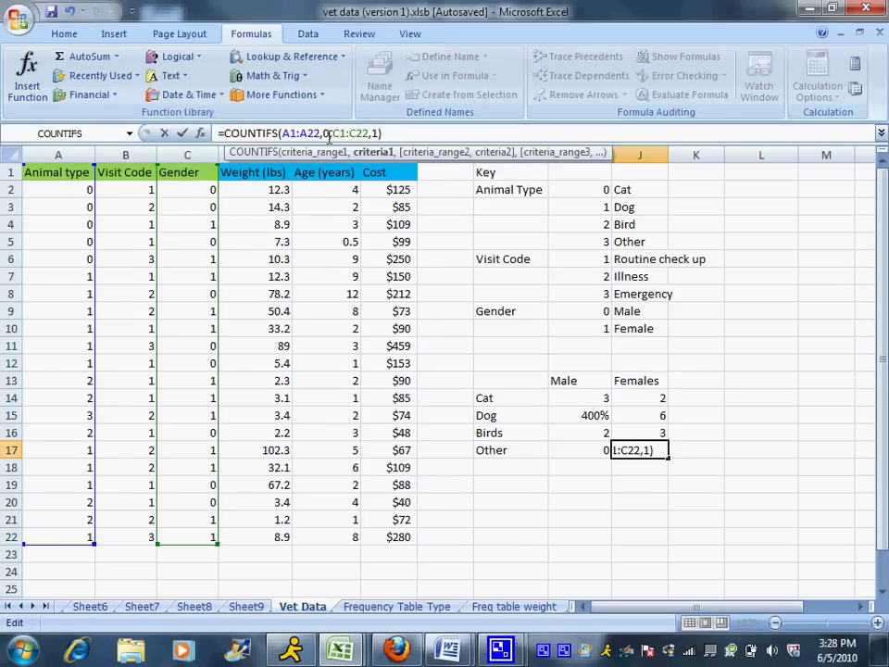
key(BackSpace)
text(3)
key(Return)
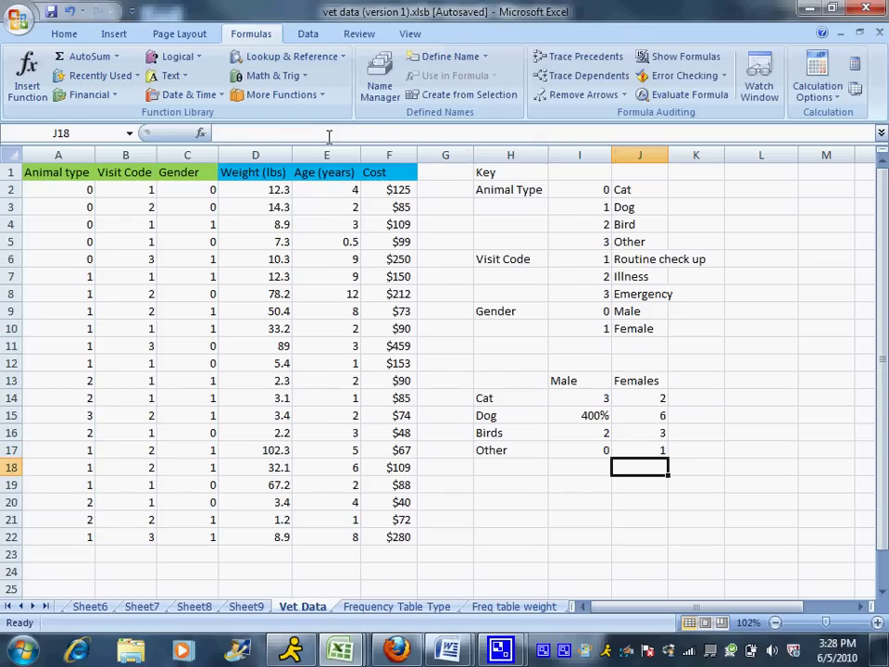
Step: Set cell I15 to General number format so the Male Dog count reads 4
click(577, 417)
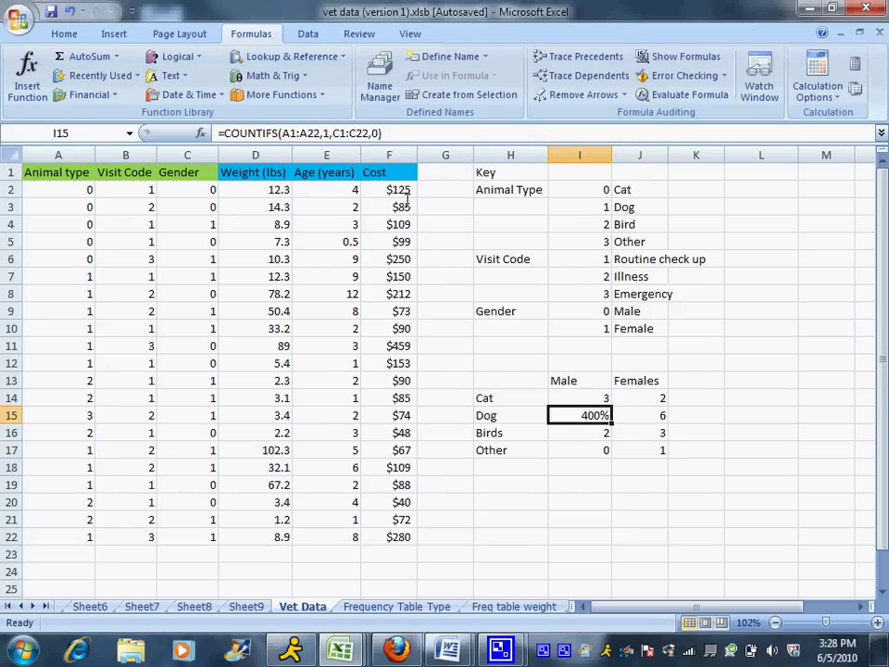
click(64, 34)
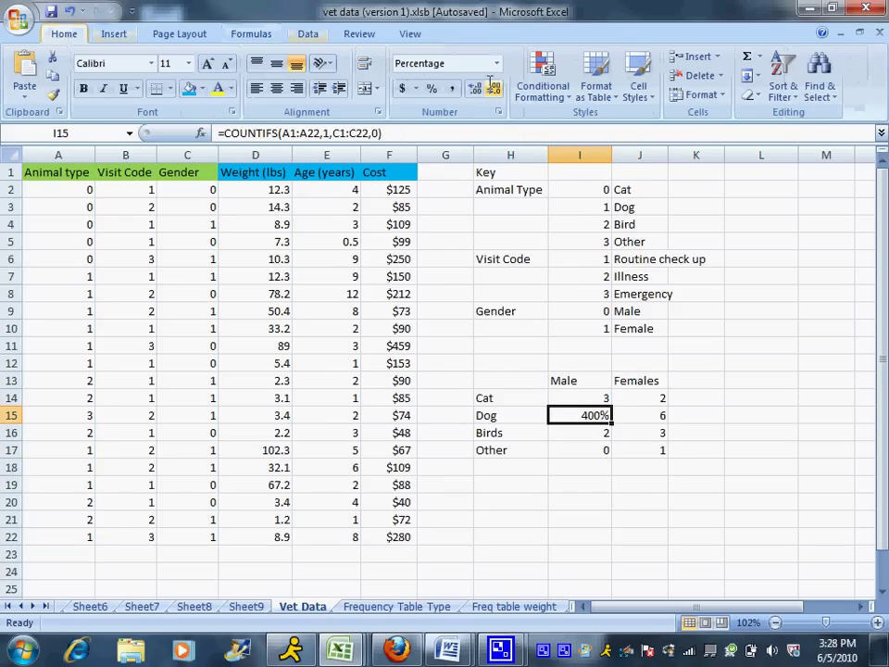
click(497, 63)
click(449, 94)
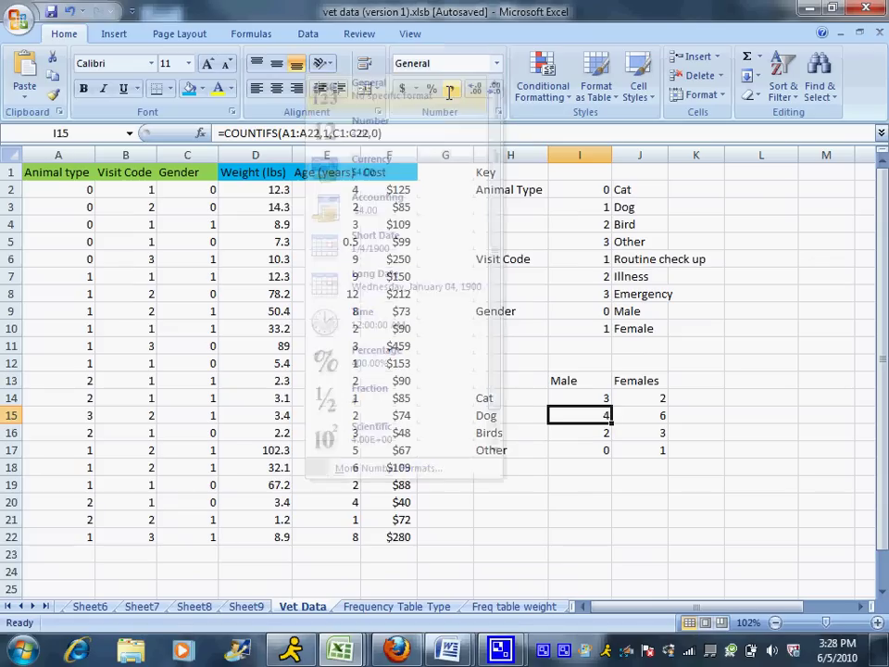
click(661, 450)
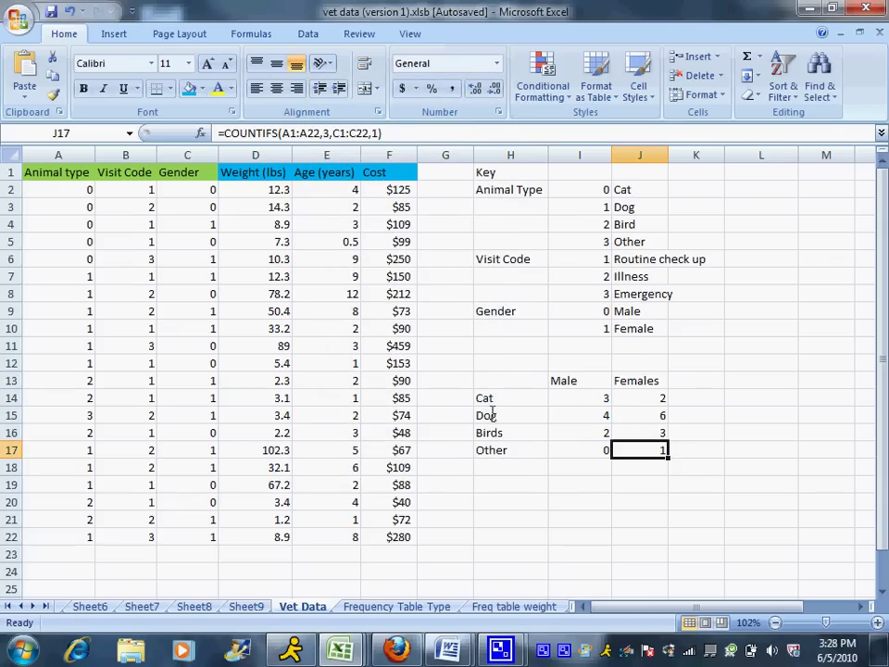
drag(598, 396, 536, 383)
click(532, 379)
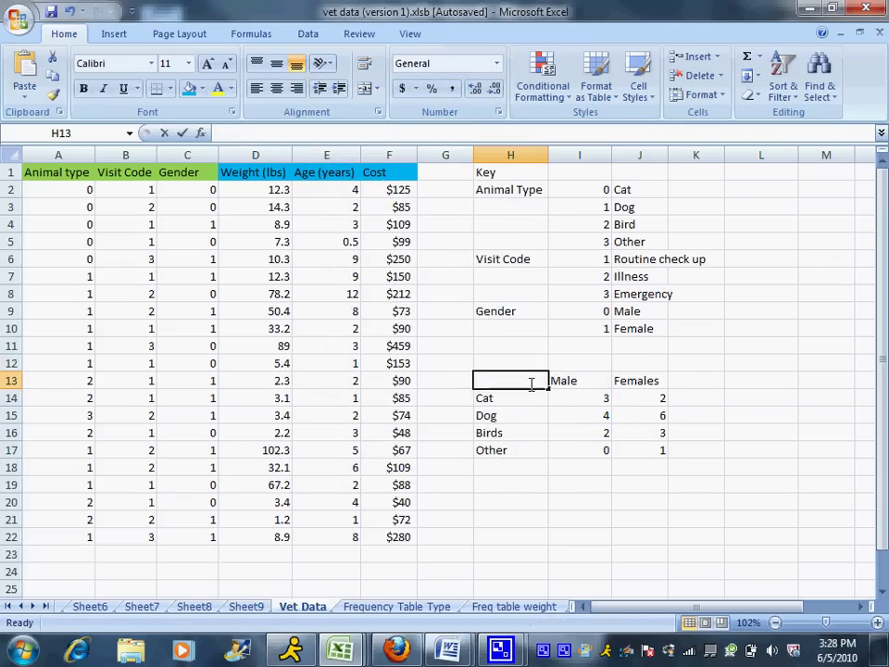
click(639, 465)
click(637, 452)
double_click(637, 452)
drag(637, 451, 512, 414)
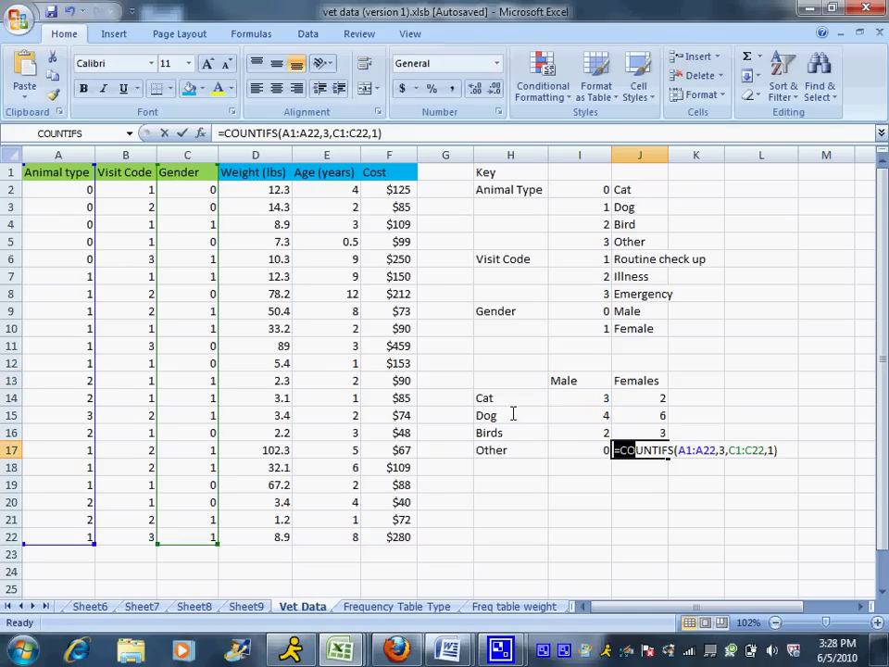
click(644, 464)
click(642, 483)
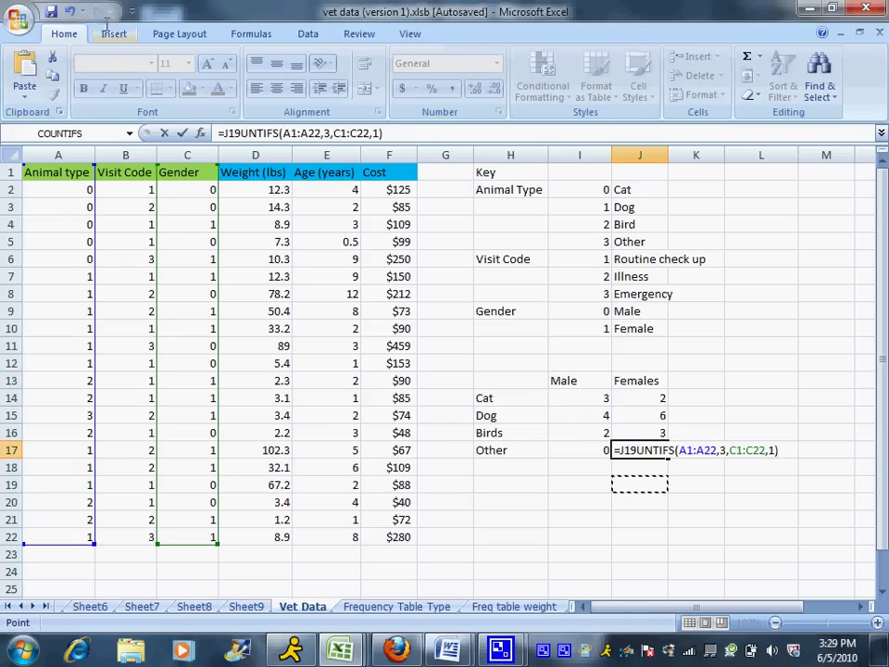
click(71, 12)
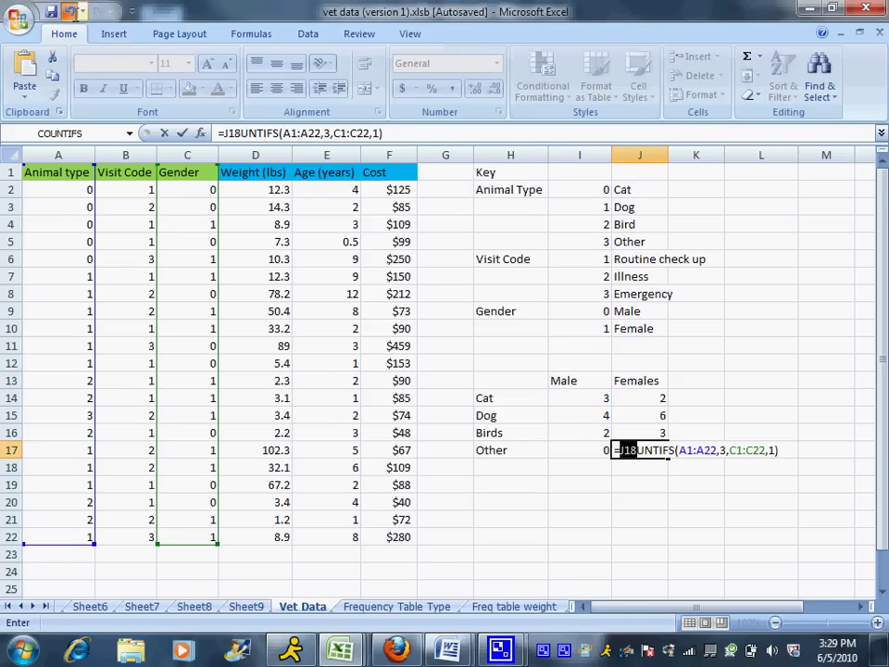
click(621, 555)
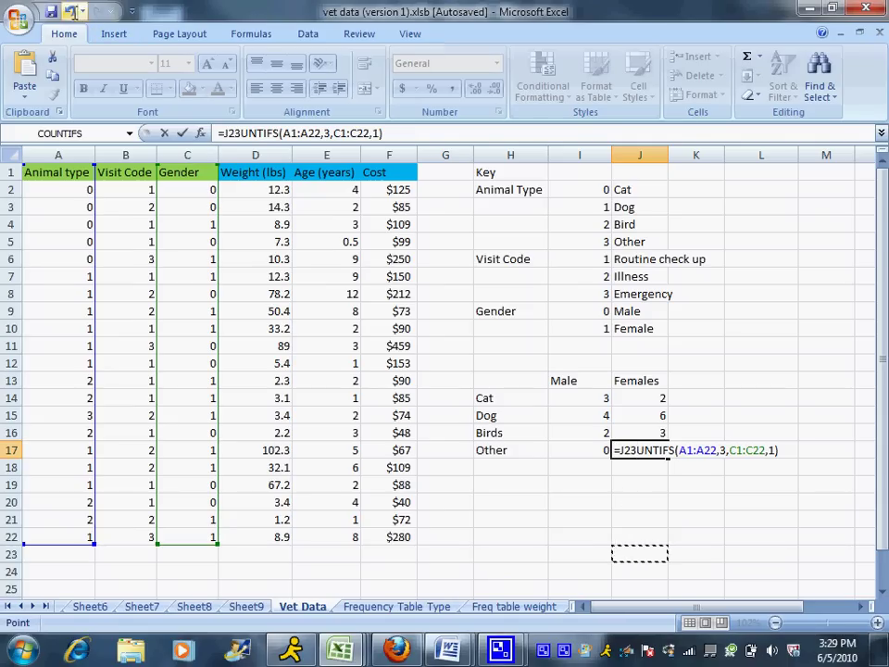
click(71, 12)
key(Return)
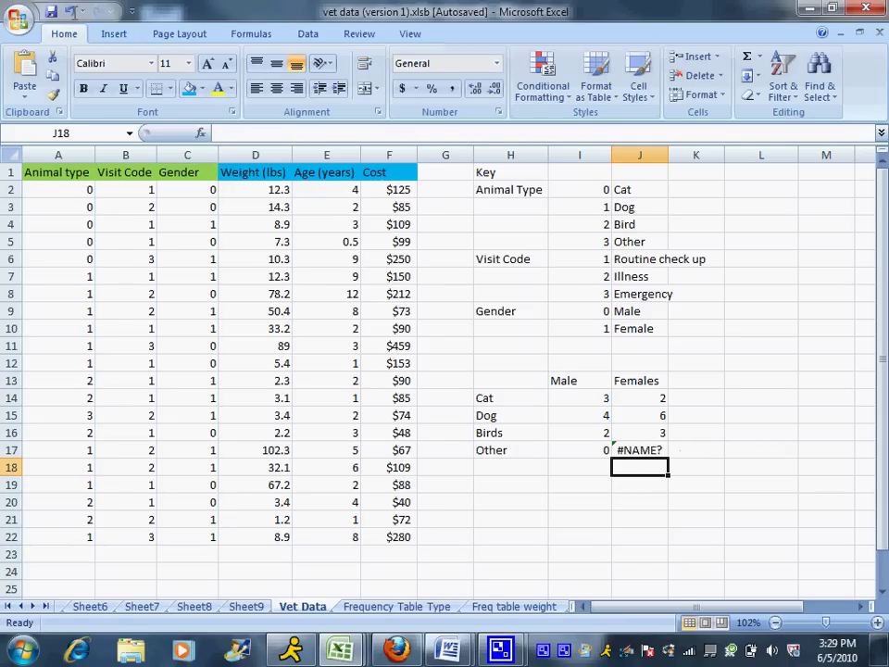
click(640, 449)
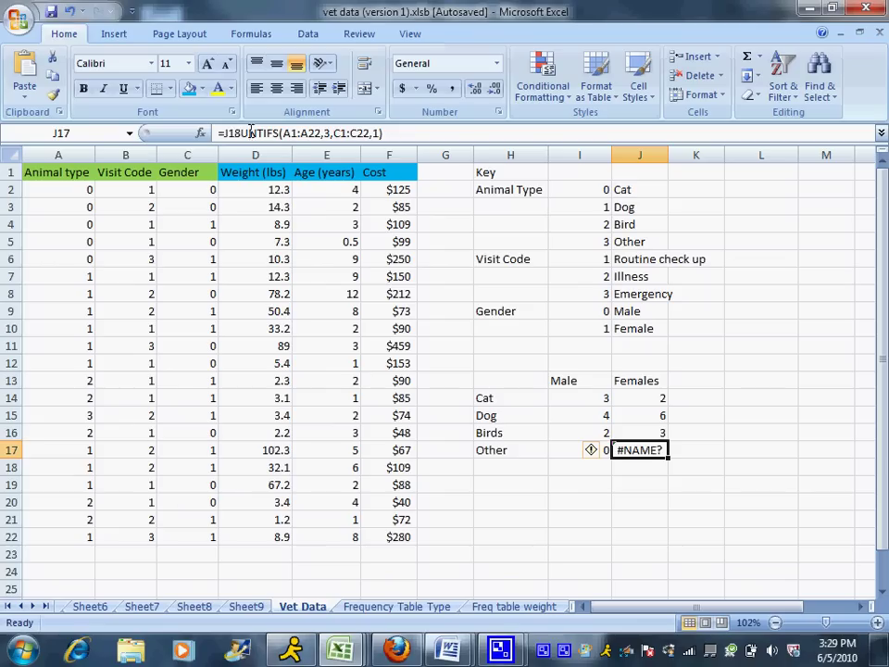
drag(396, 134, 218, 135)
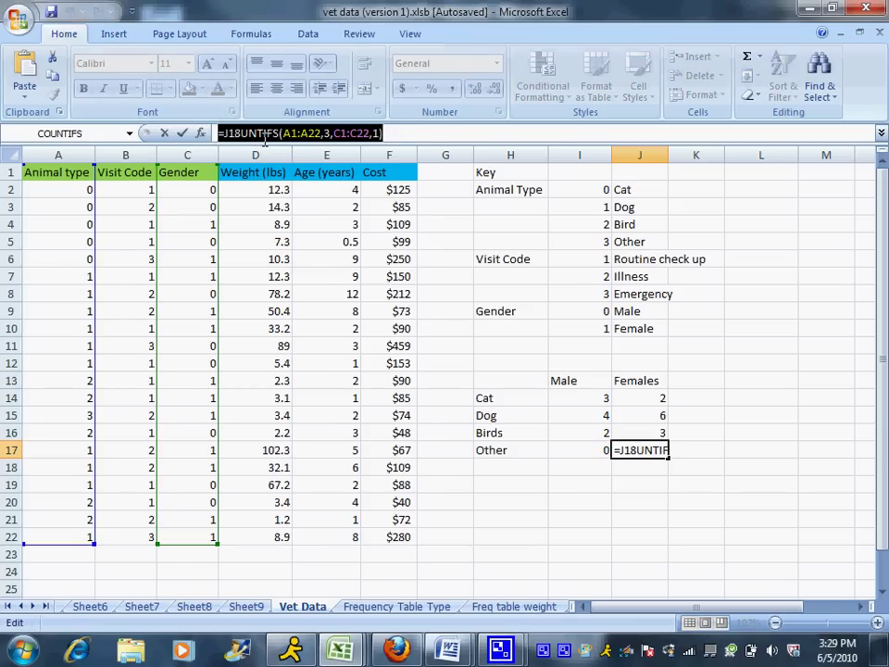
right_click(265, 138)
click(212, 193)
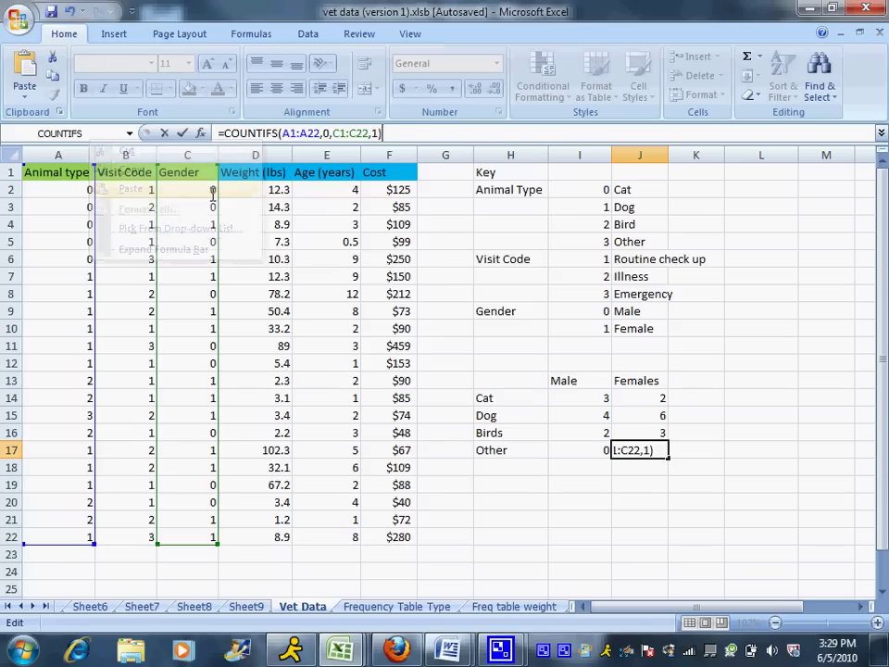
click(326, 133)
key(BackSpace)
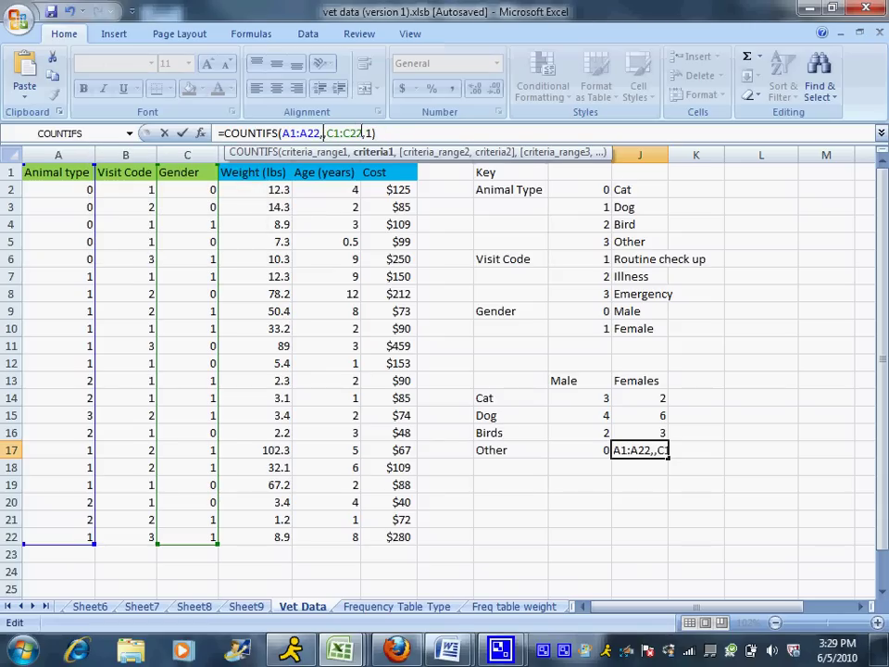
text(3)
key(Return)
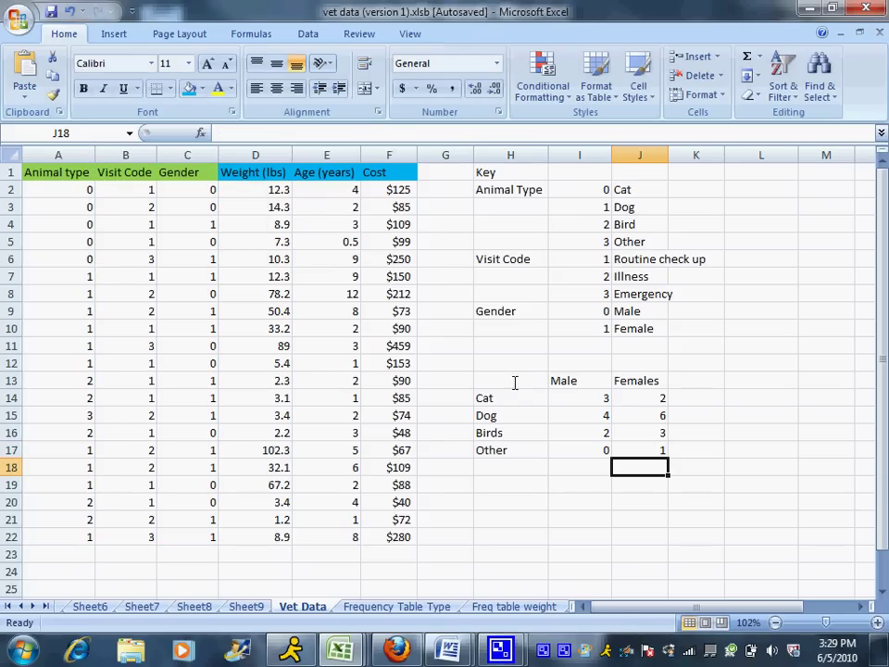
Step: Apply Outline and Inside borders to H13:J17 through Format Cells
drag(514, 380, 625, 451)
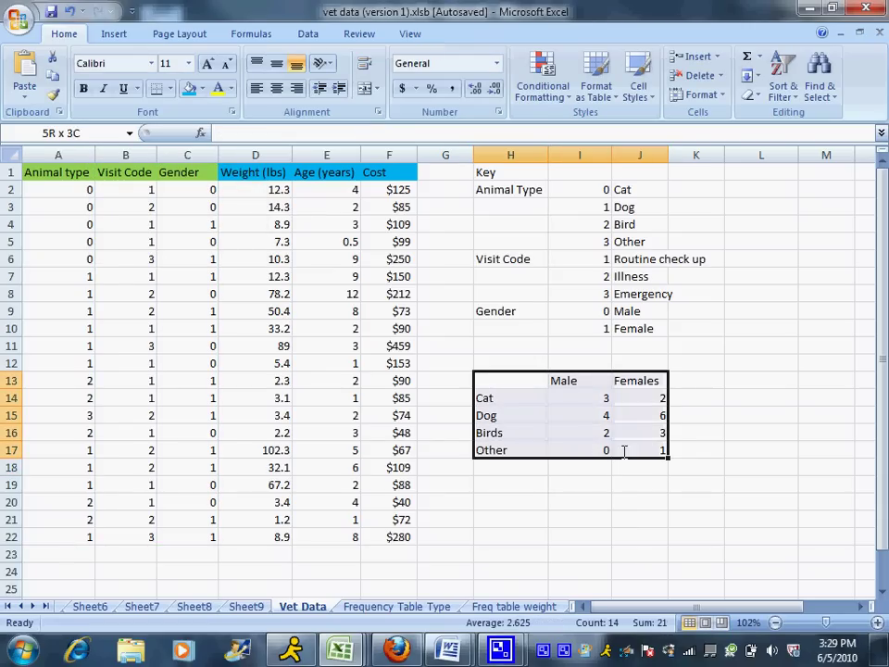
right_click(562, 425)
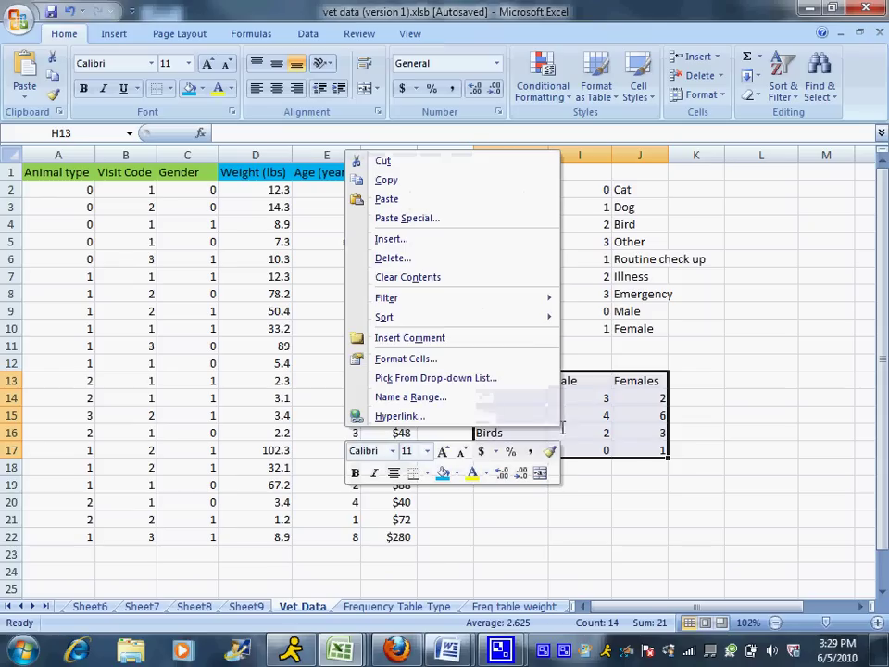
click(508, 357)
click(515, 231)
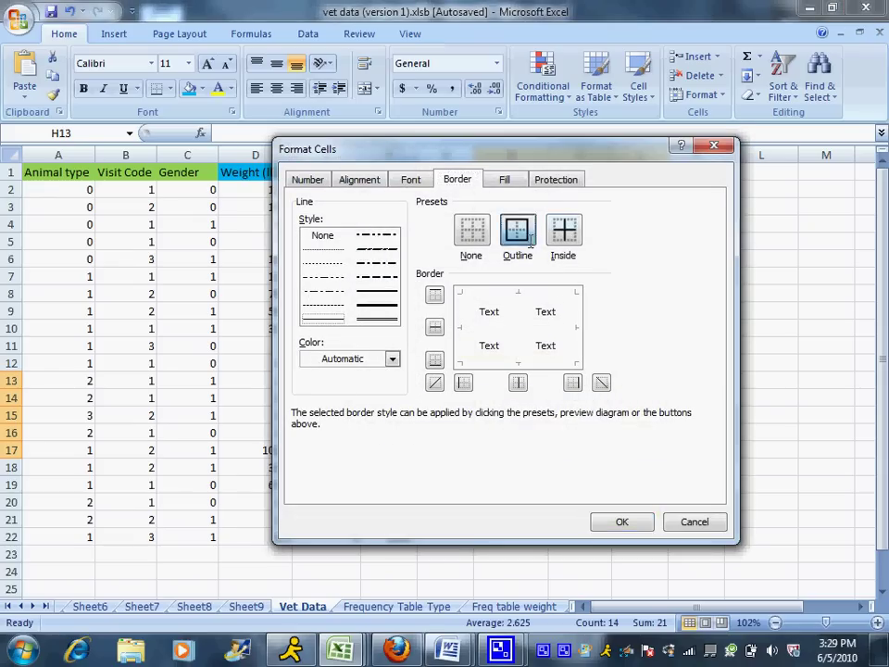
click(562, 231)
click(622, 521)
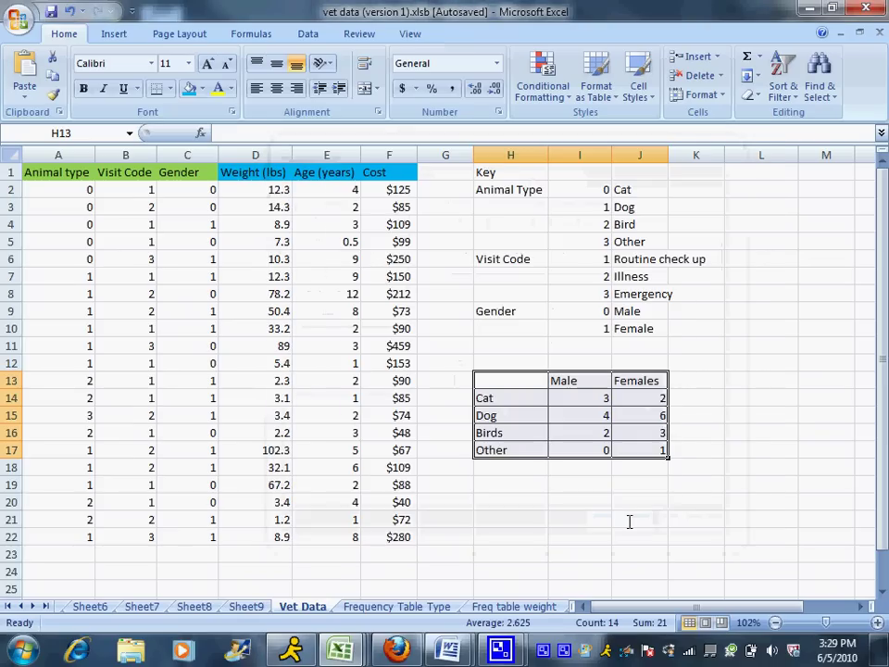